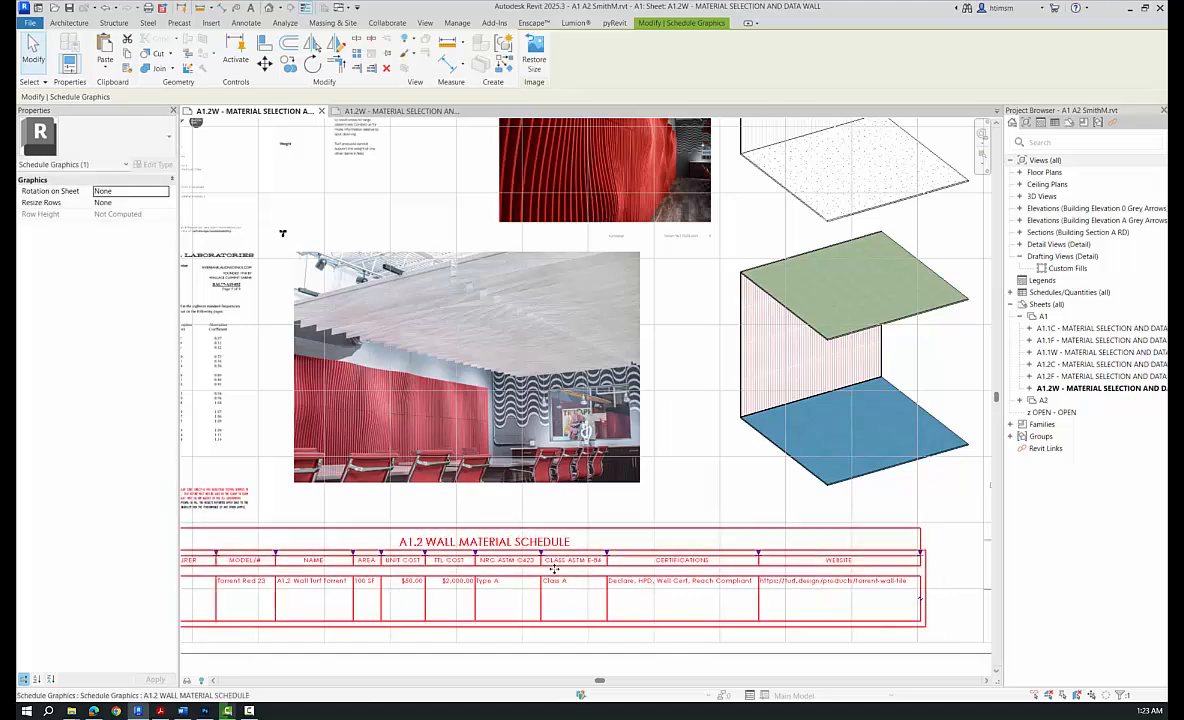
- Examine the A1.2W sheet's wall material schedule, product images and the two 3D views
scroll(624, 576, "down", 2)
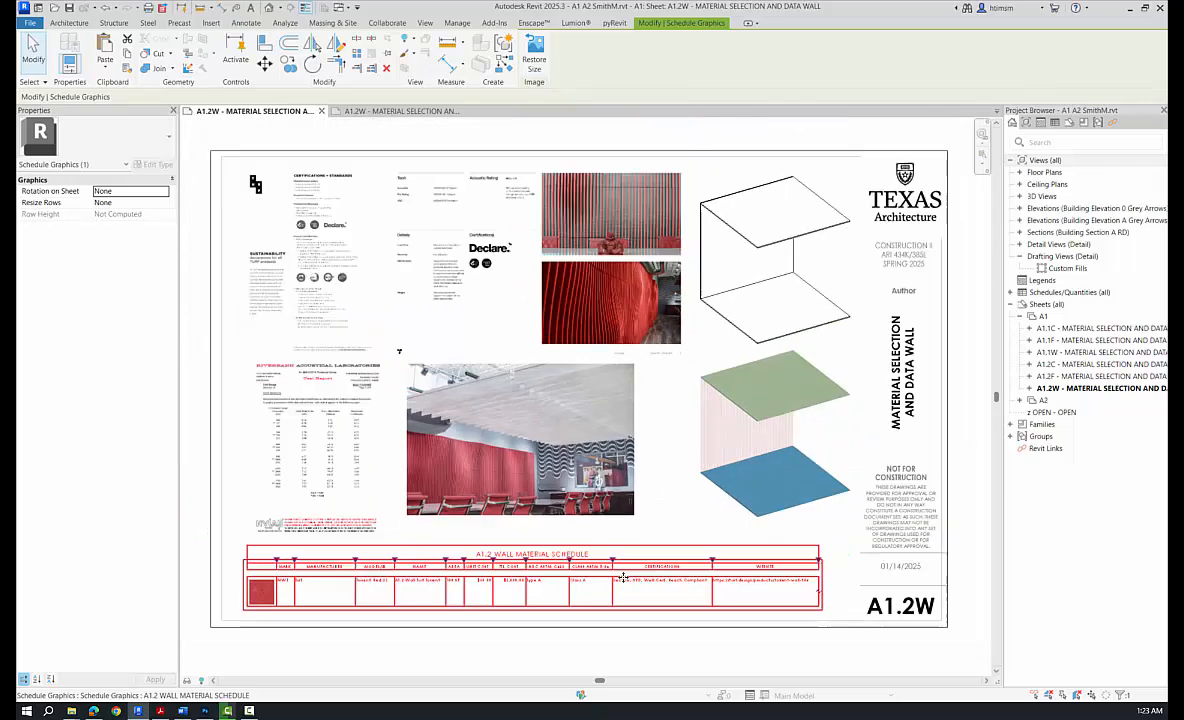
left_click(639, 659)
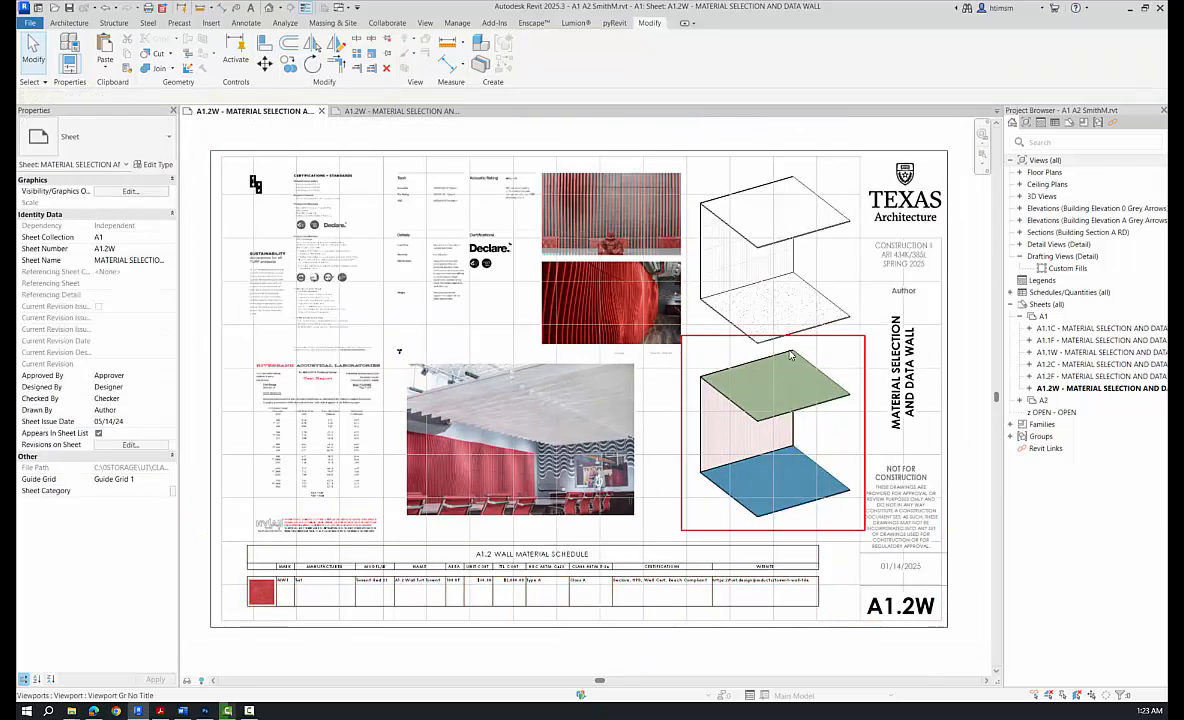
scroll(783, 375, "up", 2)
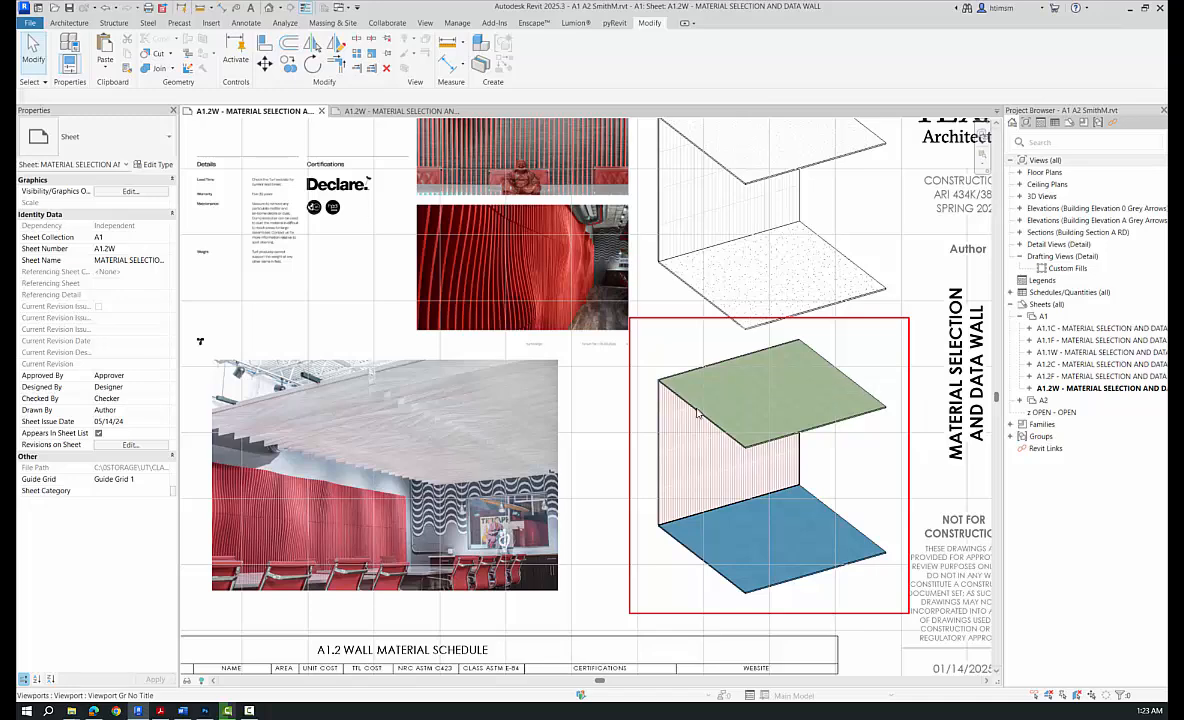
scroll(697, 432, "down", 2)
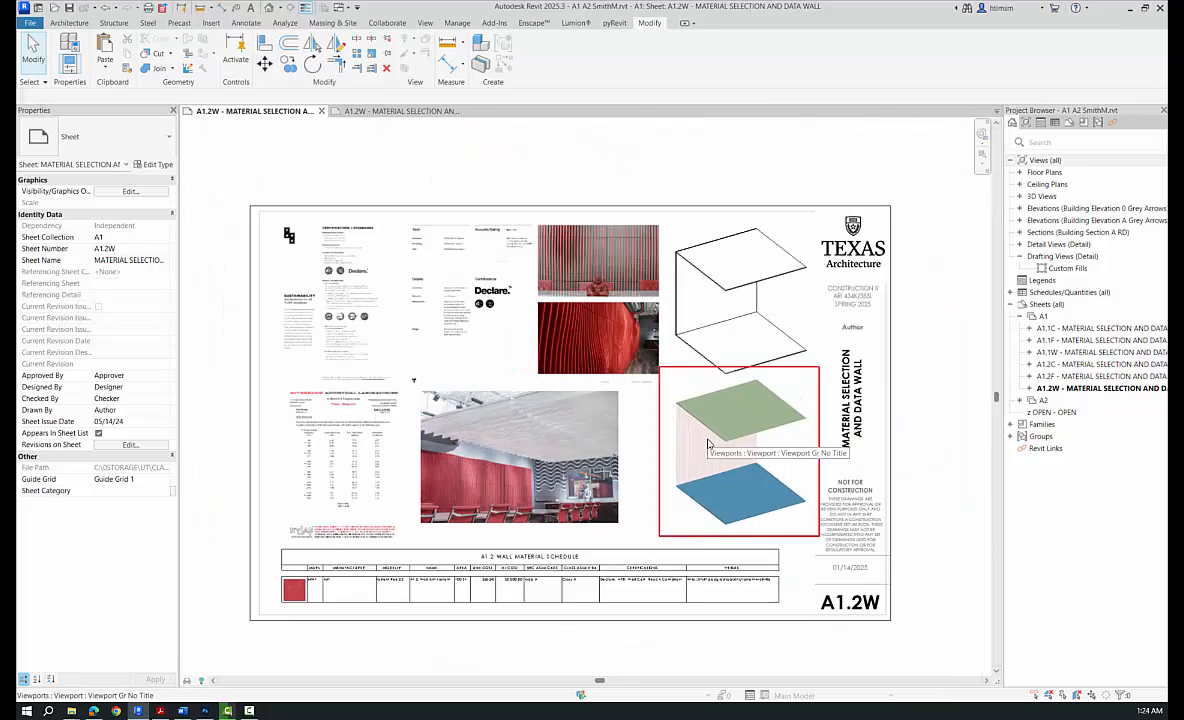
scroll(356, 580, "up", 3)
scroll(356, 580, "up", 2)
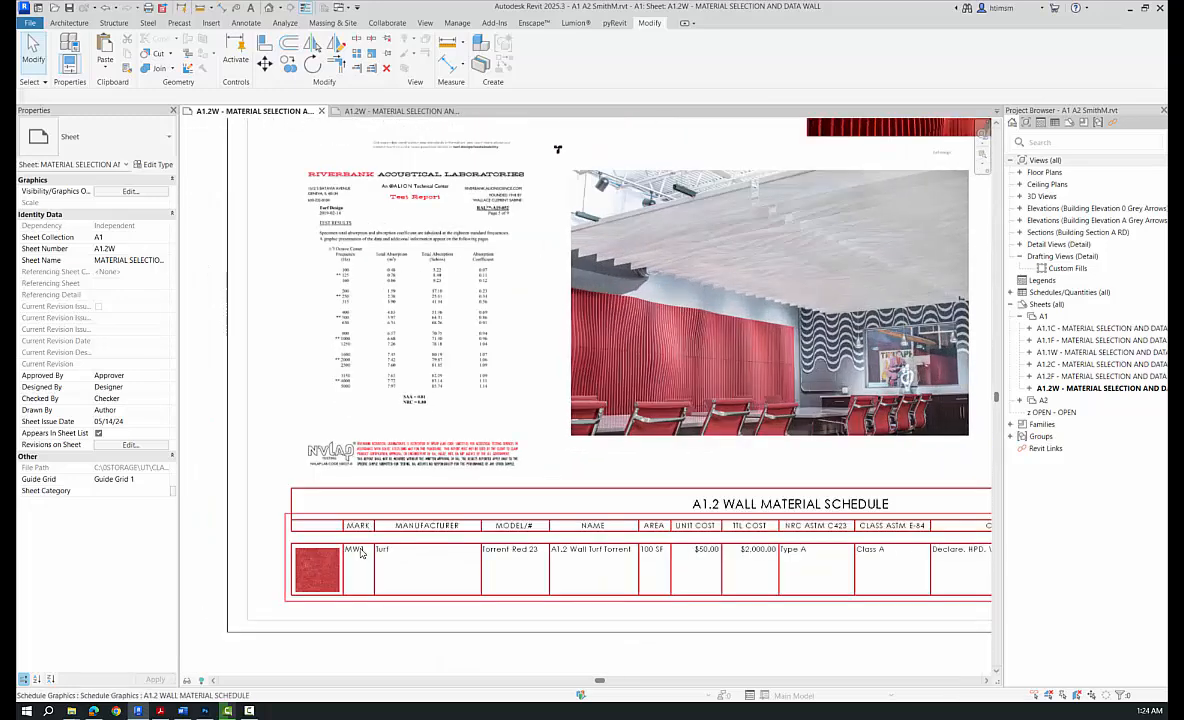
scroll(317, 560, "down", 3)
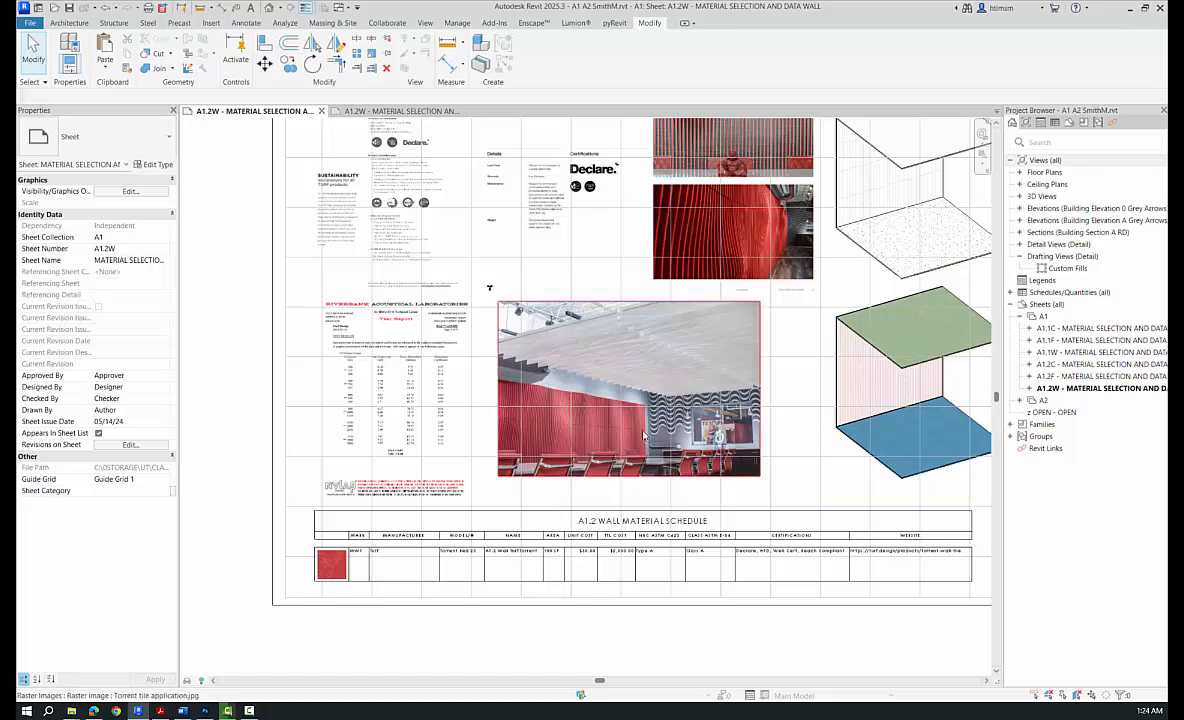
scroll(386, 470, "down", 2)
scroll(767, 397, "up", 1)
scroll(767, 397, "up", 1)
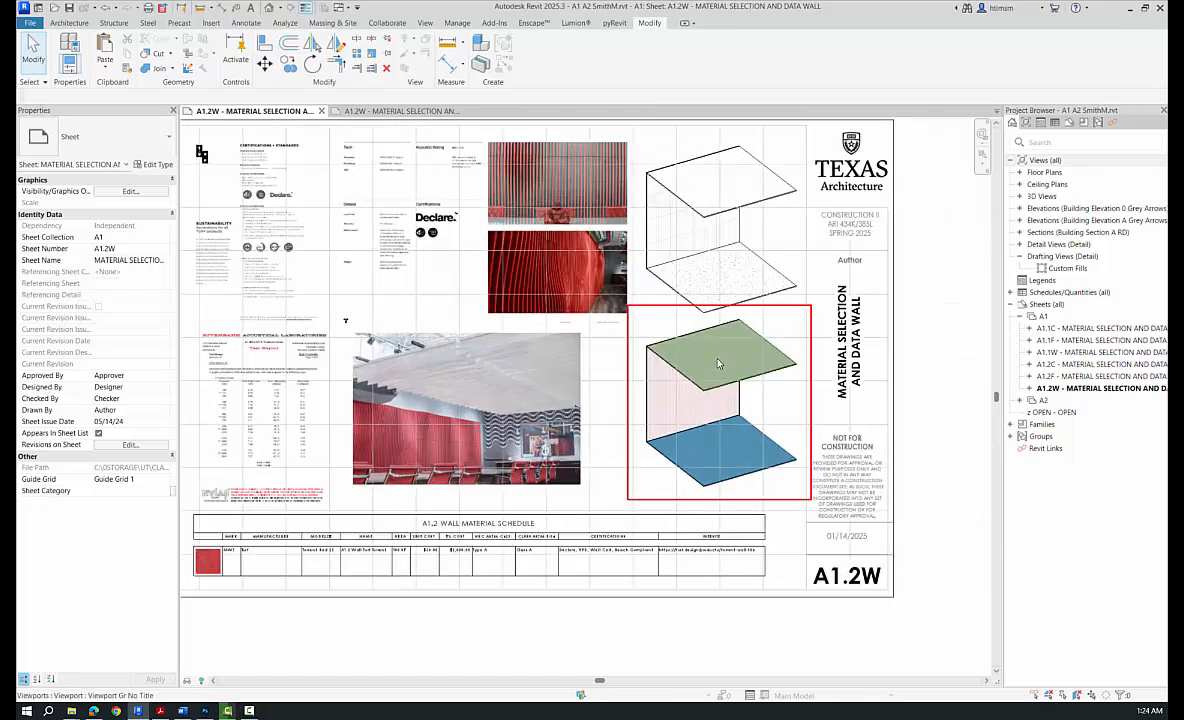
- Inspect the 3D Parallel RW view, both activated on the sheet and opened separately, and return to the sheet
left_click(1021, 198)
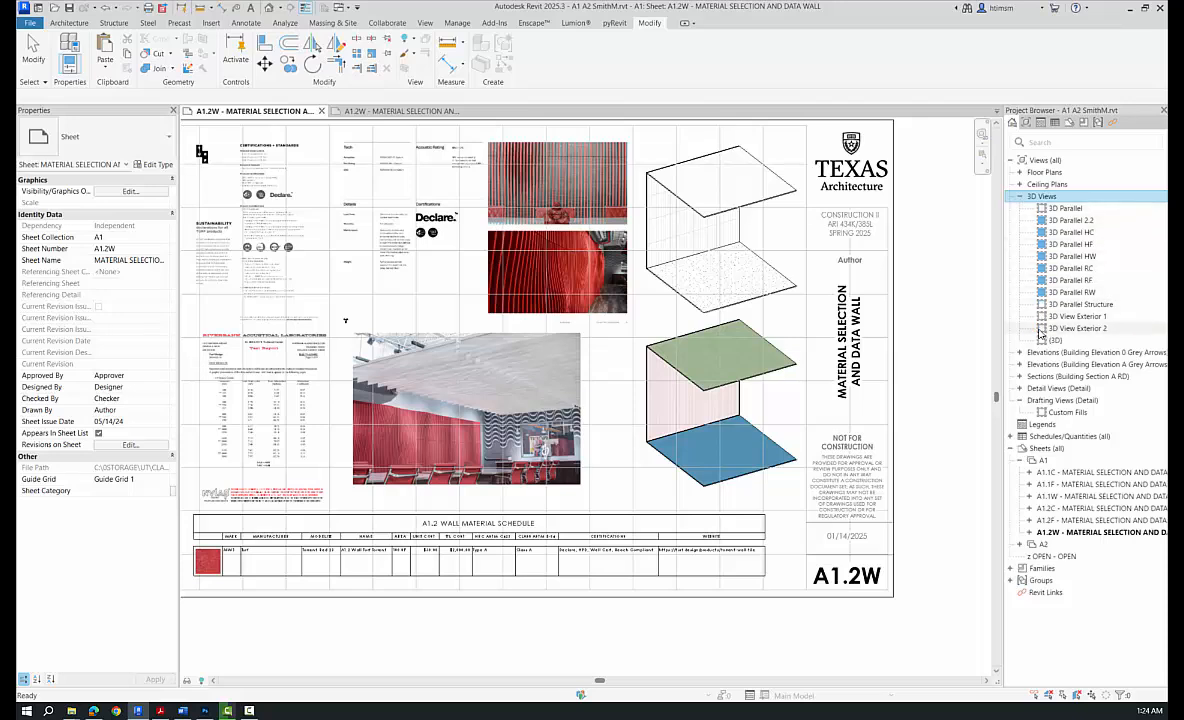
double_click(748, 362)
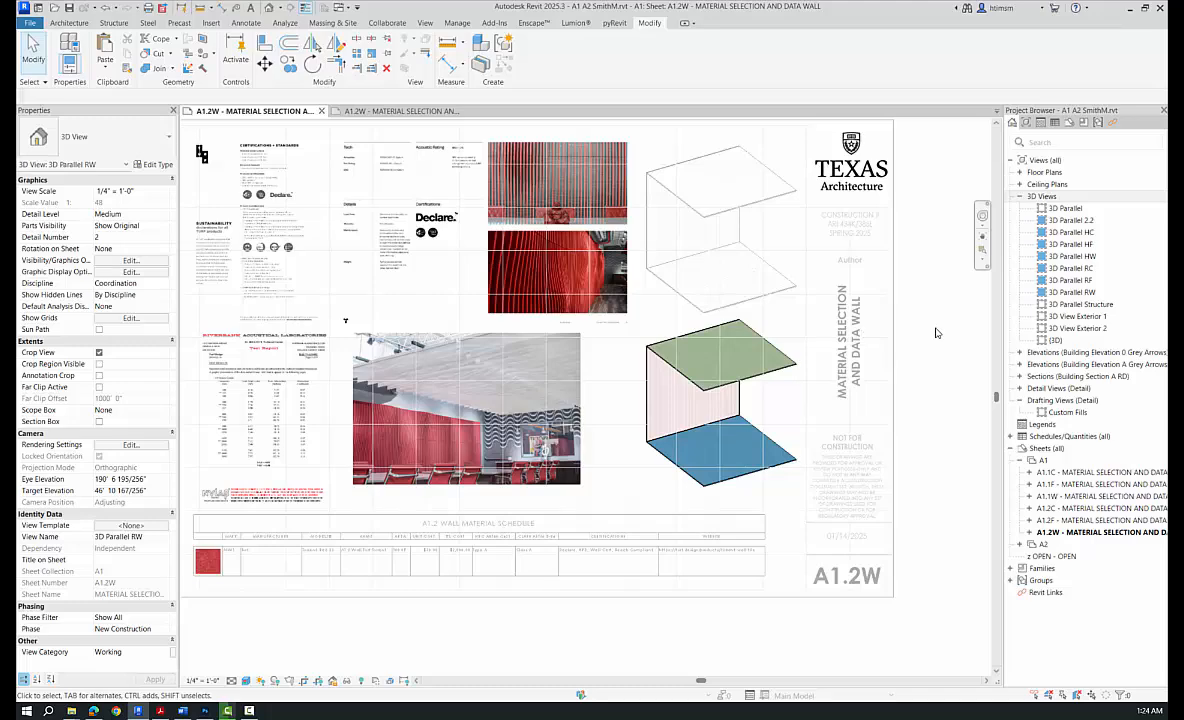
double_click(868, 308)
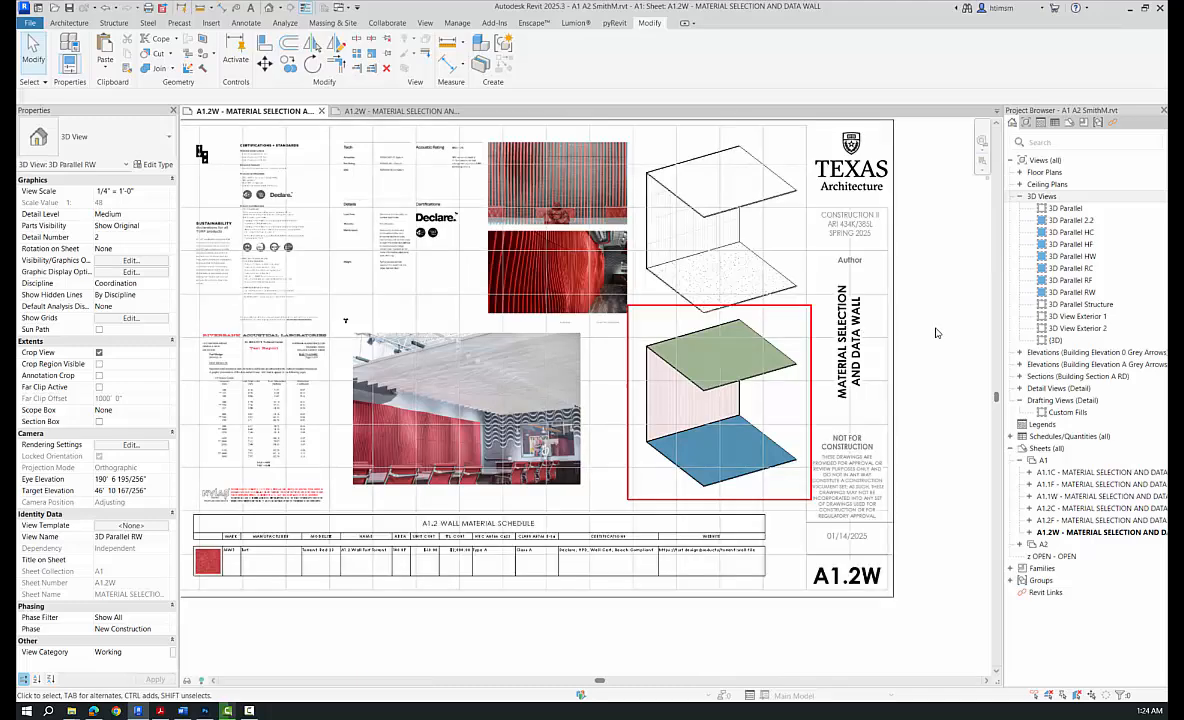
double_click(1080, 292)
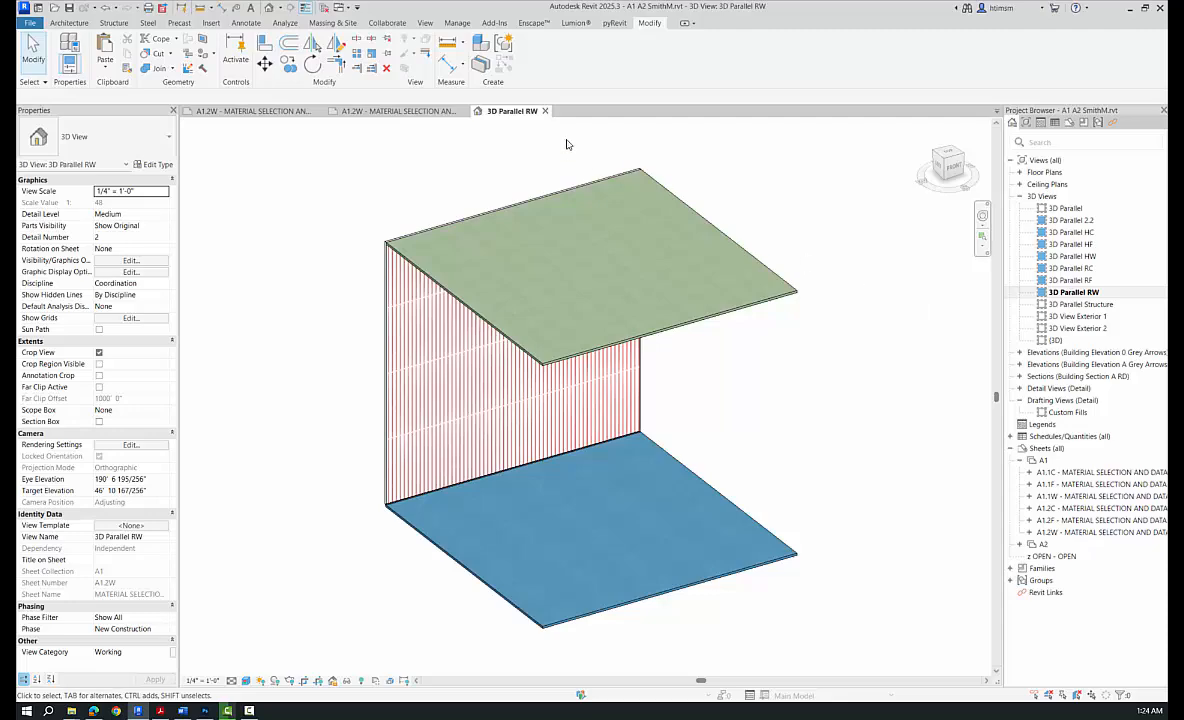
left_click(545, 111)
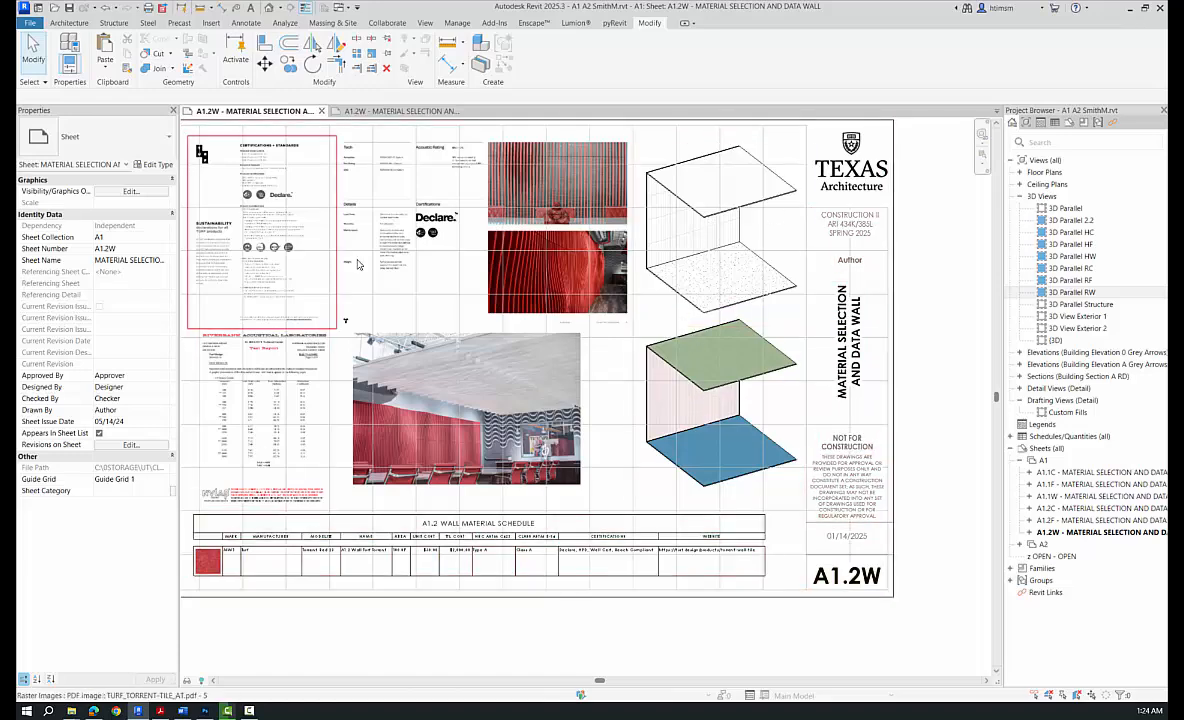
- Try moving the coloured 3D Parallel RW viewport down toward the wall material schedule on the sheet
left_click(720, 360)
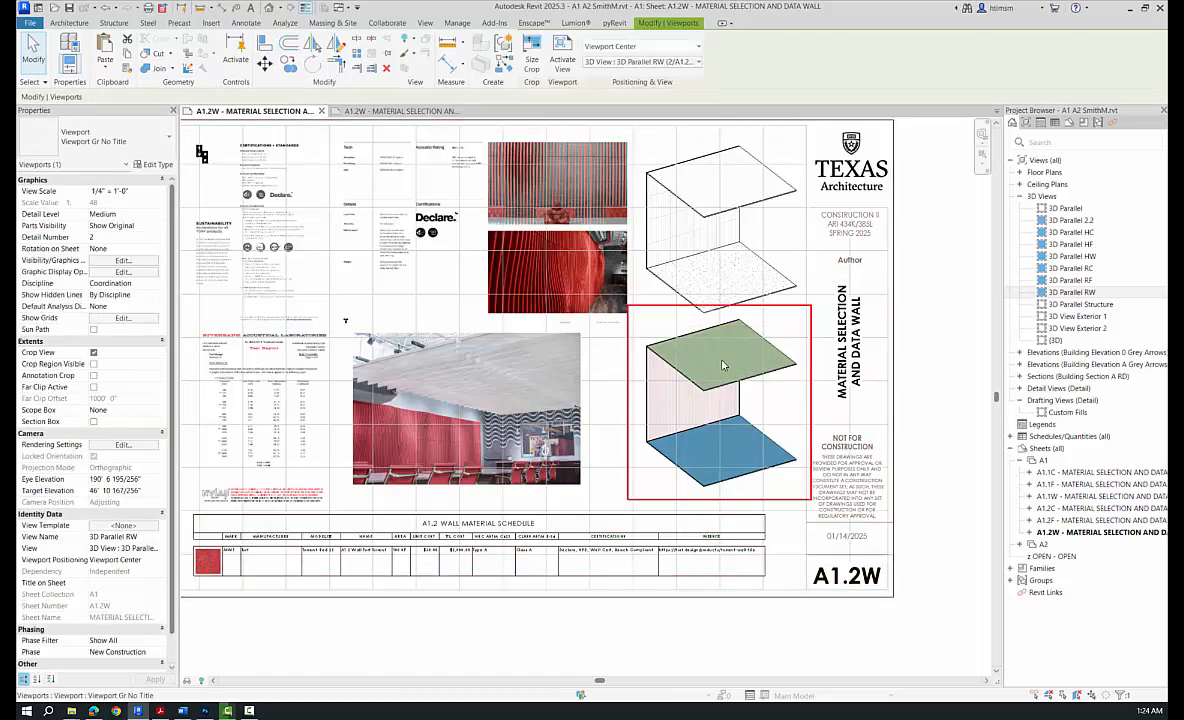
left_click_drag(736, 365, 706, 399)
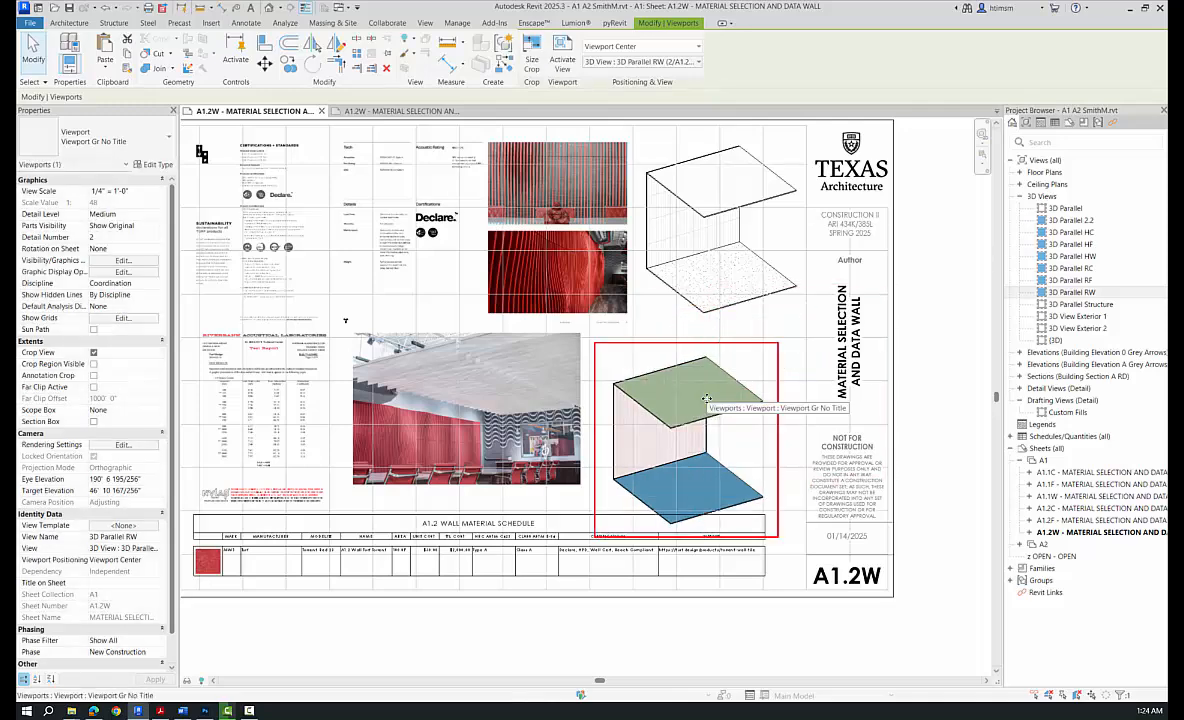
key("Escape")
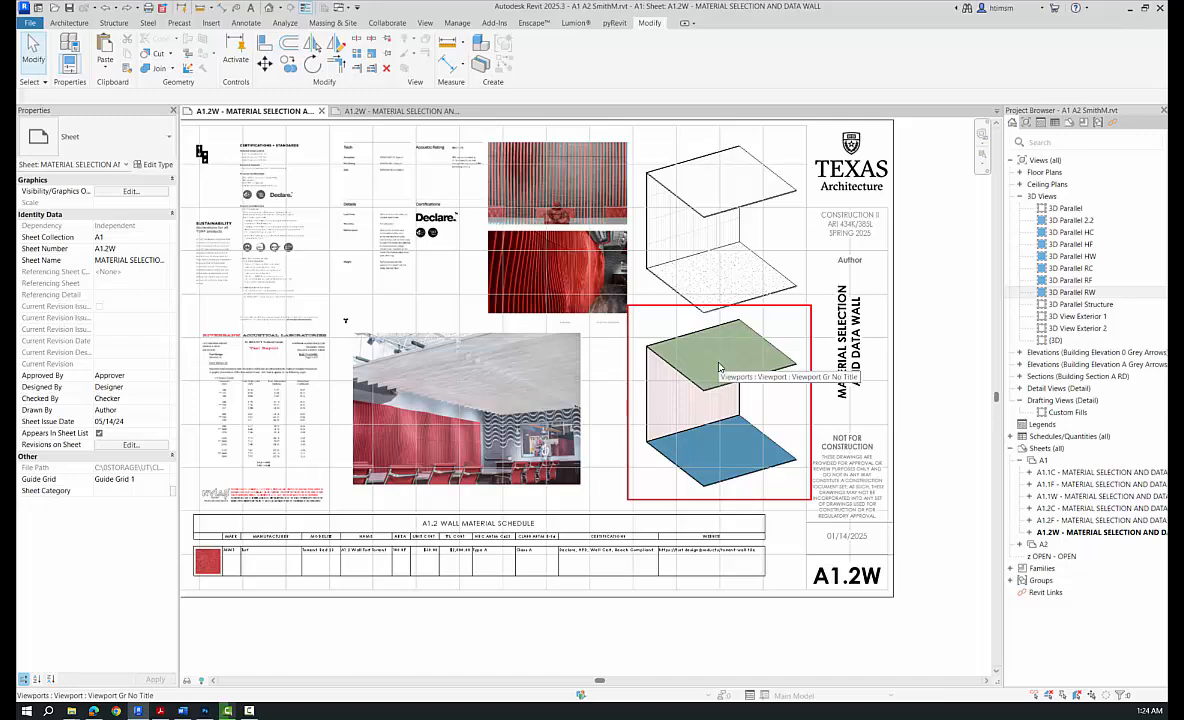
- Activate the coloured 3D viewport on the sheet and tag the green ceiling's material using the Material Tag Mark type with a horizontal leader
double_click(718, 367)
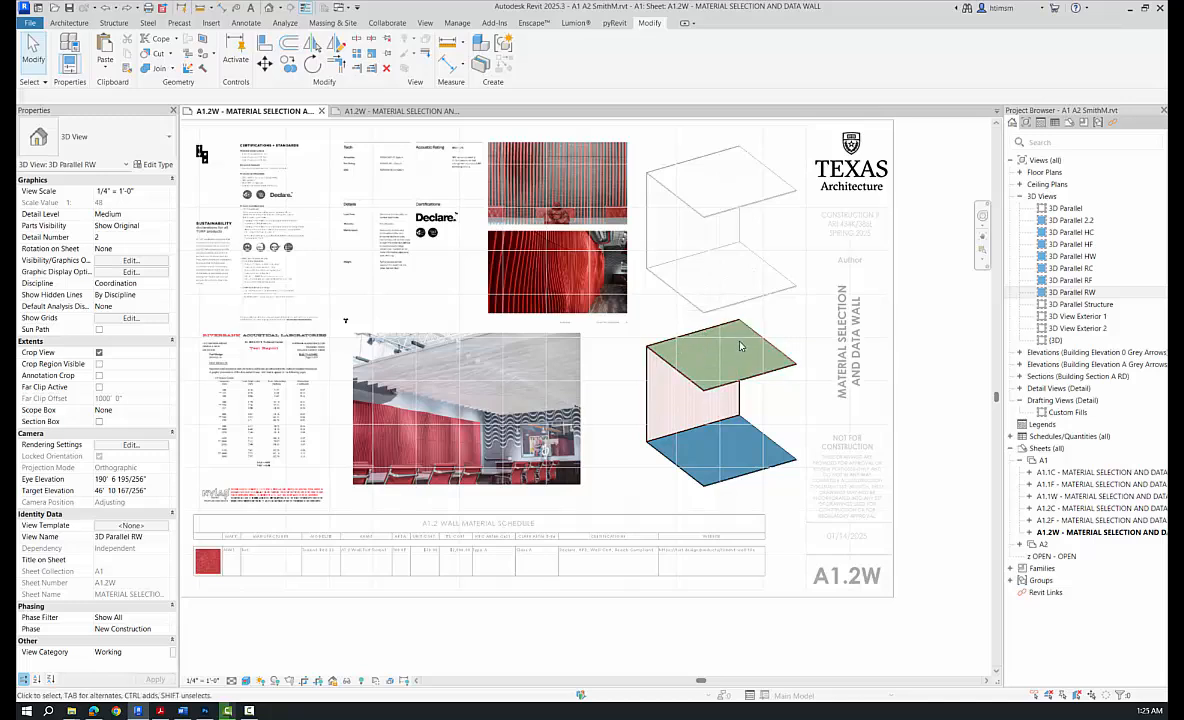
left_click(246, 23)
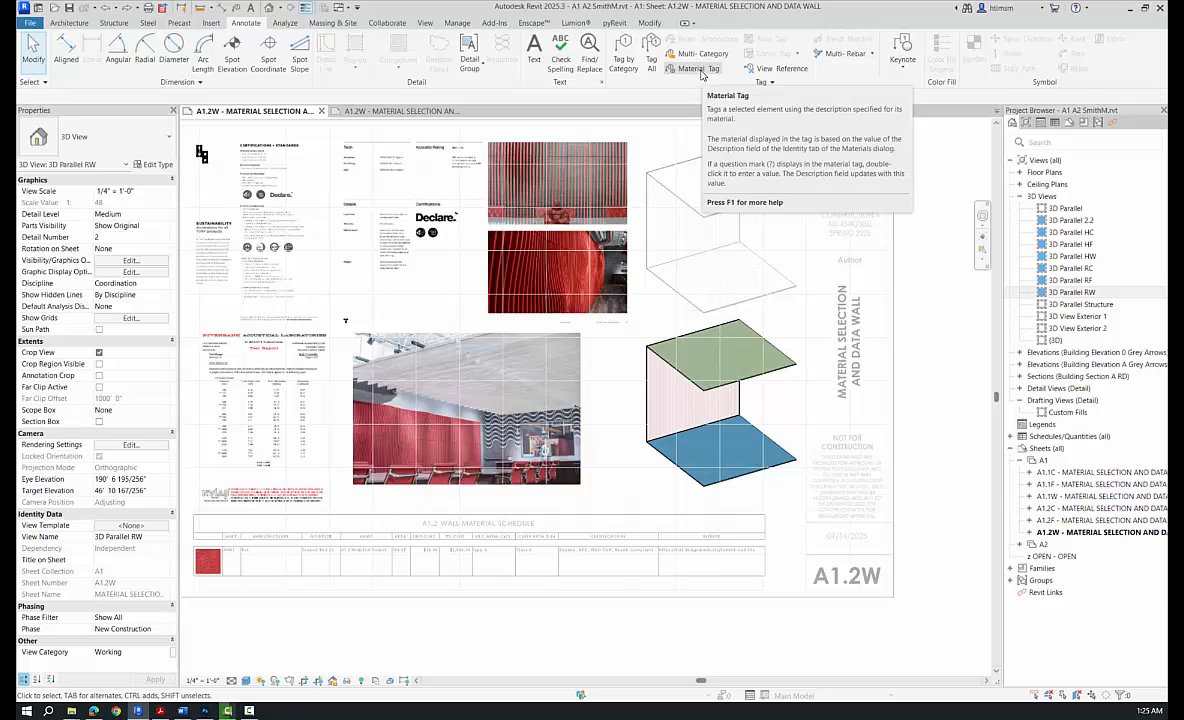
left_click(697, 69)
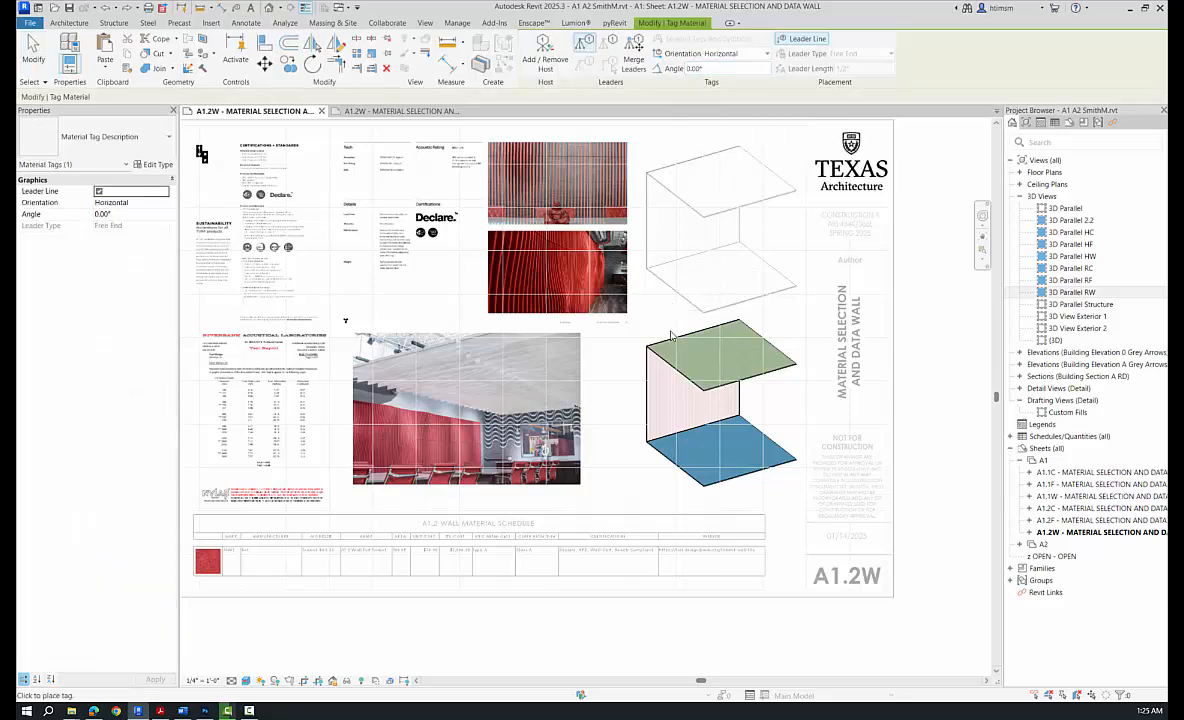
scroll(683, 368, "up", 4)
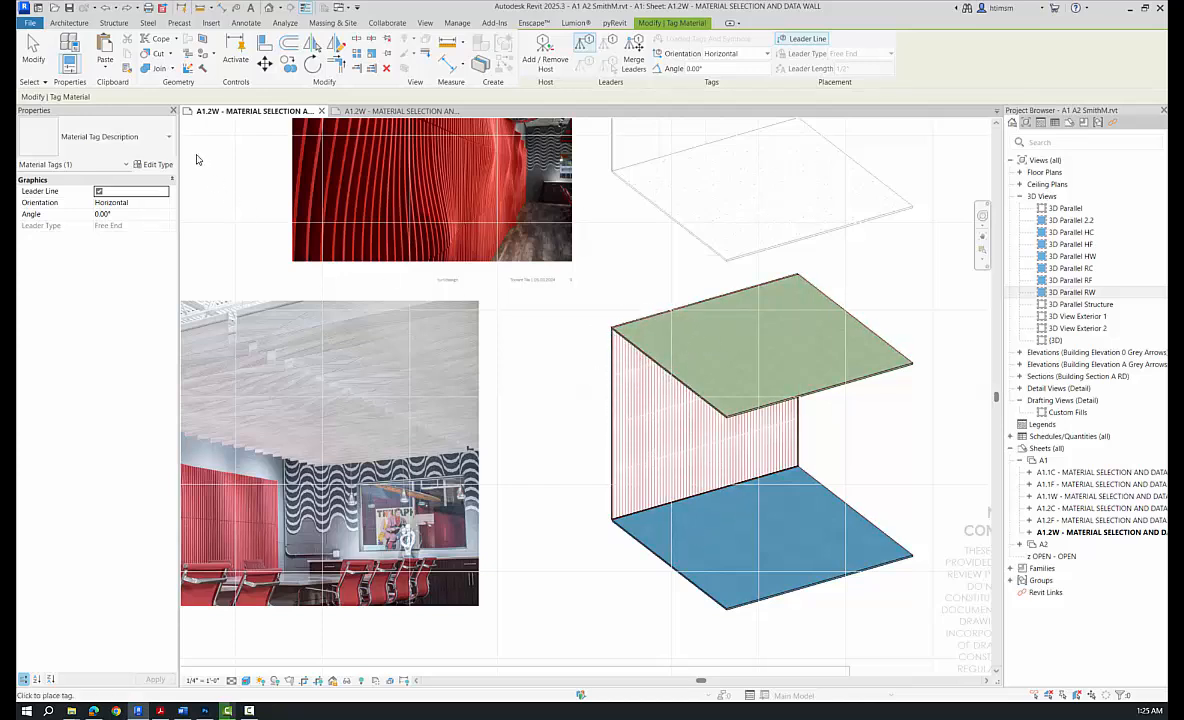
left_click(139, 144)
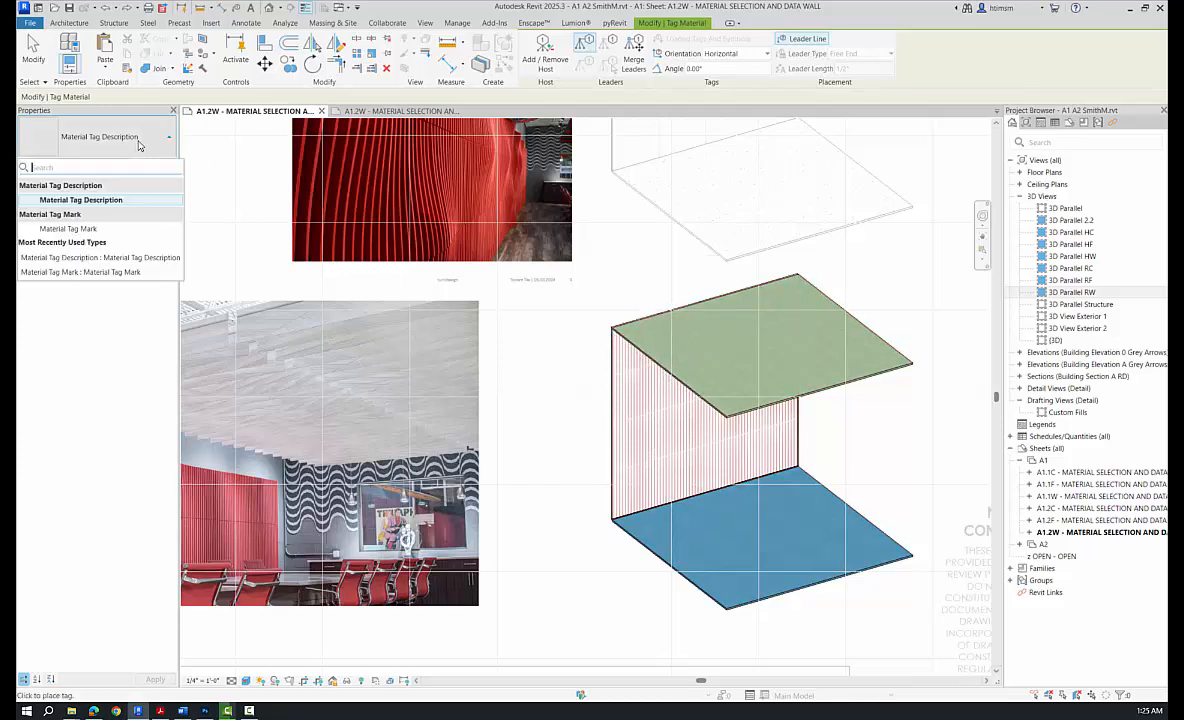
left_click(97, 232)
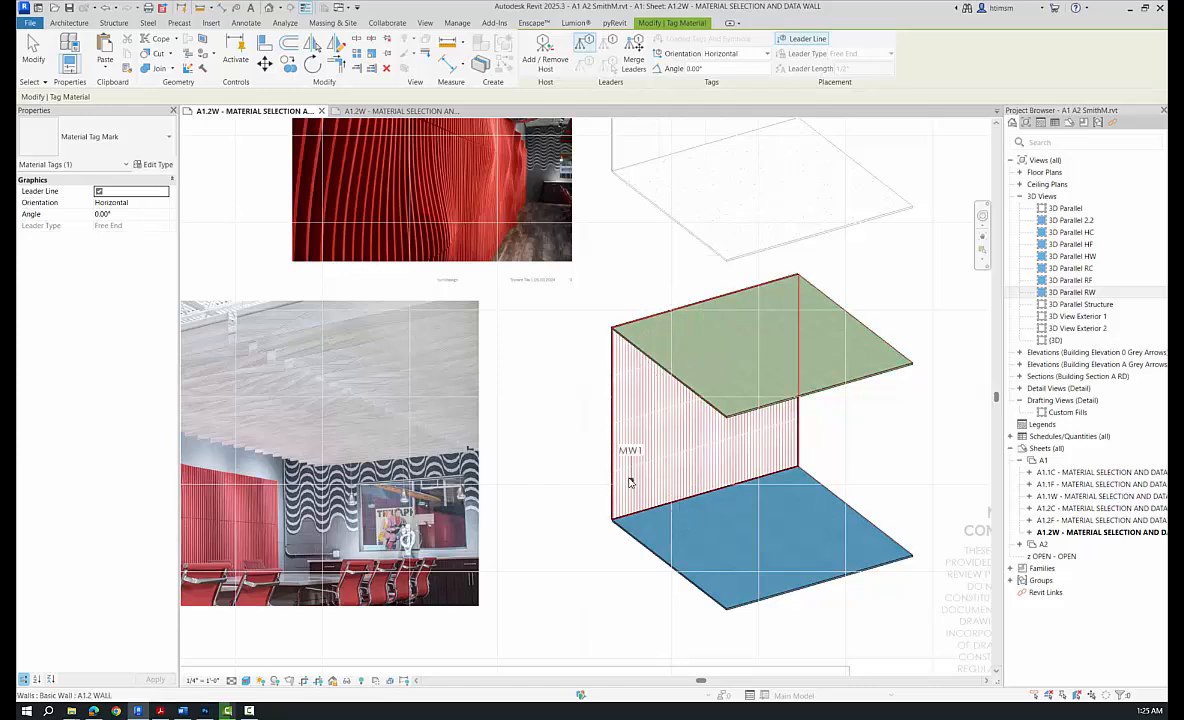
left_click(684, 351)
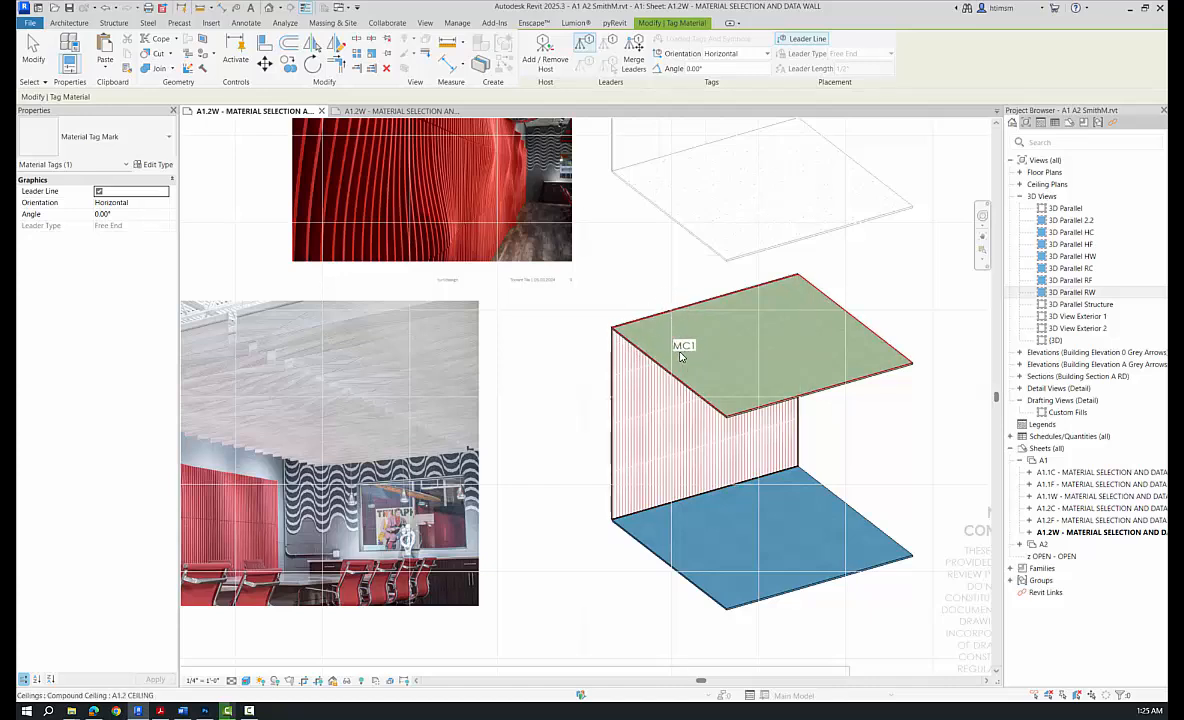
left_click(585, 353)
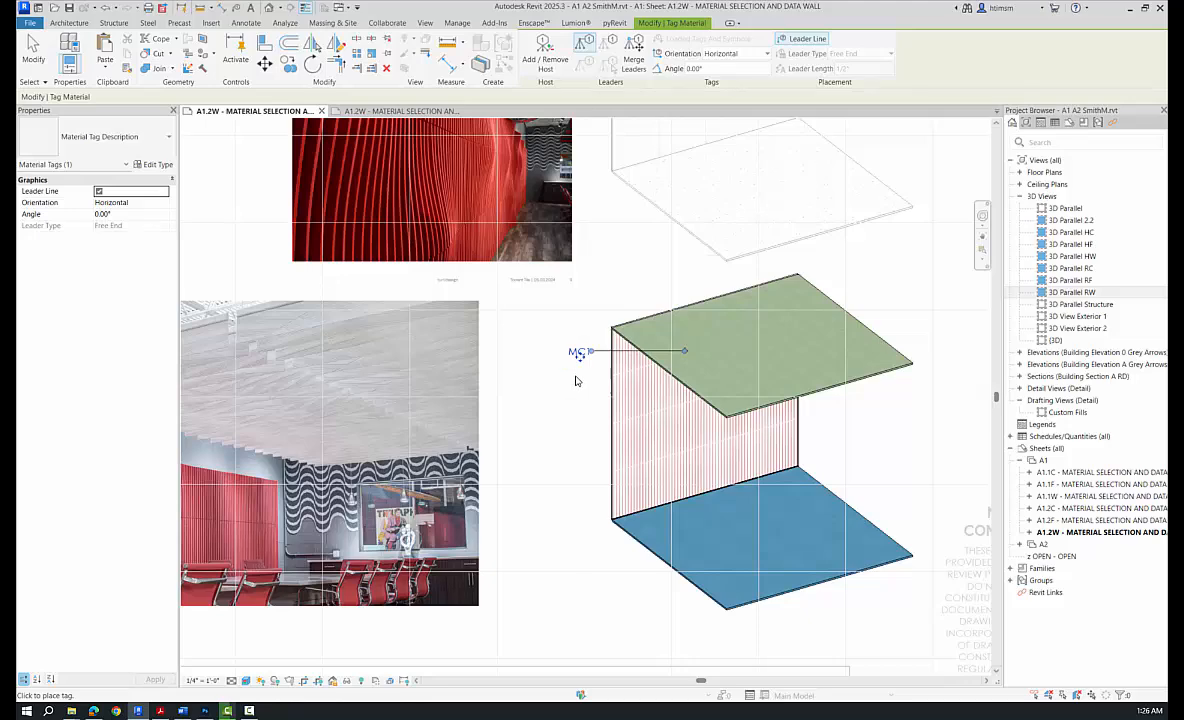
key("Escape")
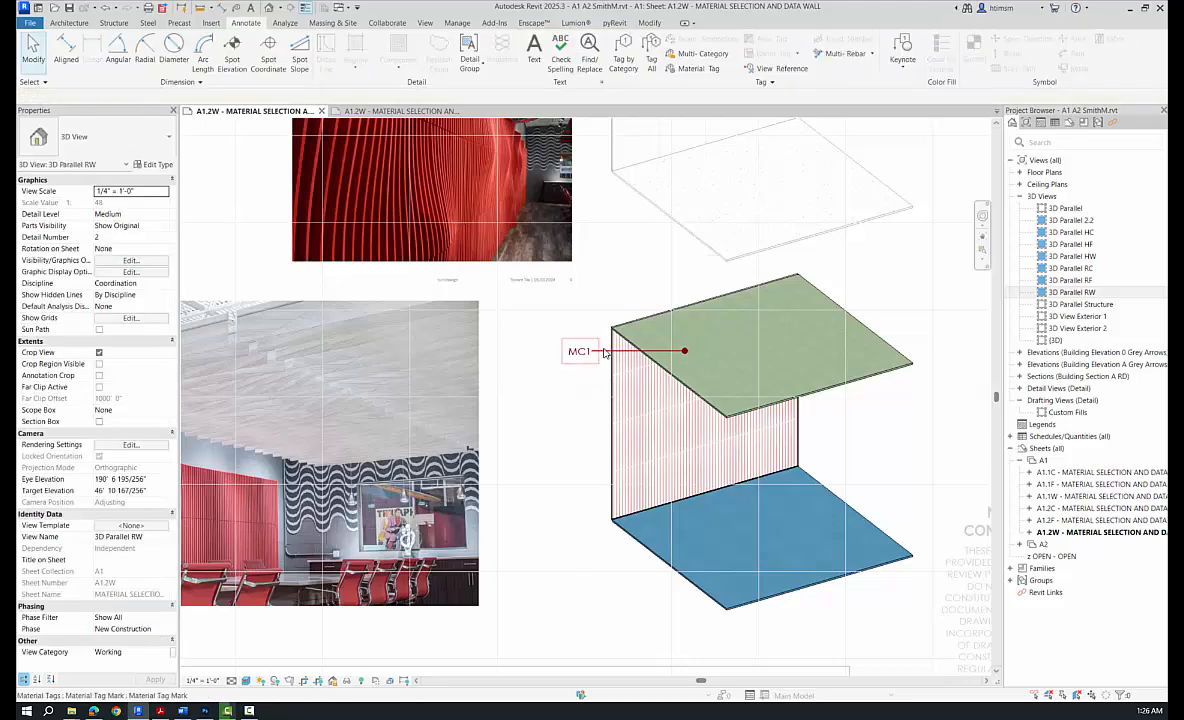
- Create a similar material tag for the red striped wall, aligned directly below the ceiling tag
left_click(604, 354)
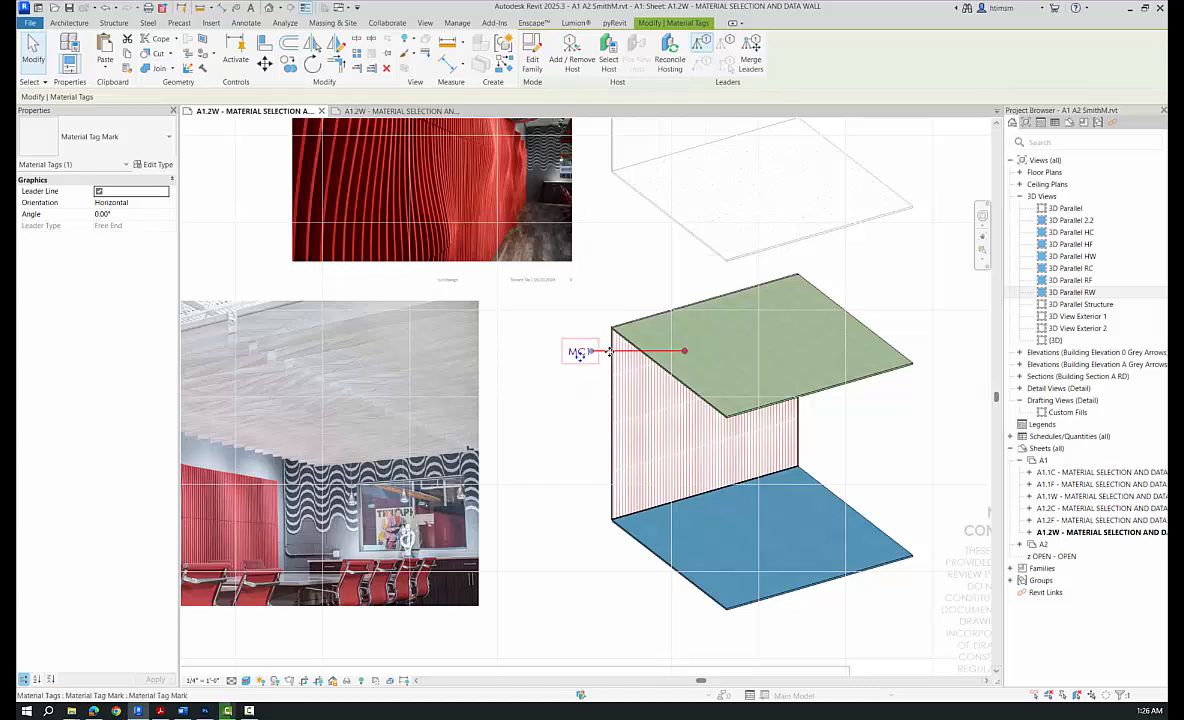
right_click(609, 352)
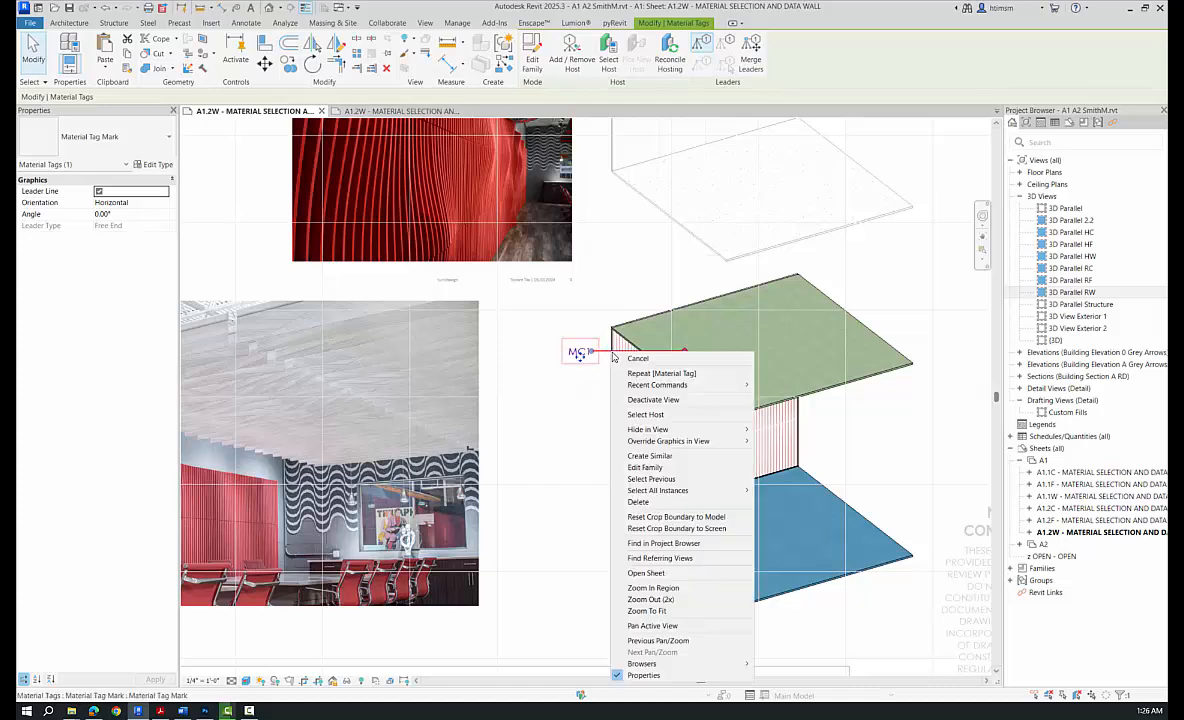
left_click(658, 456)
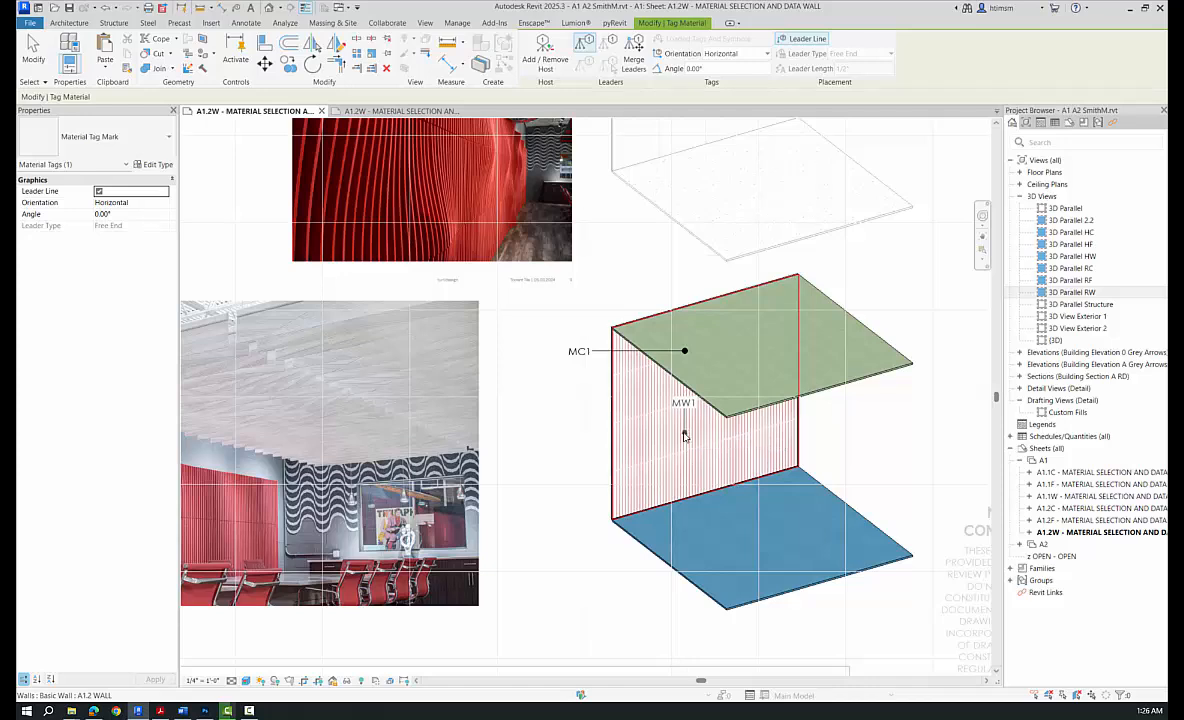
left_click(682, 434)
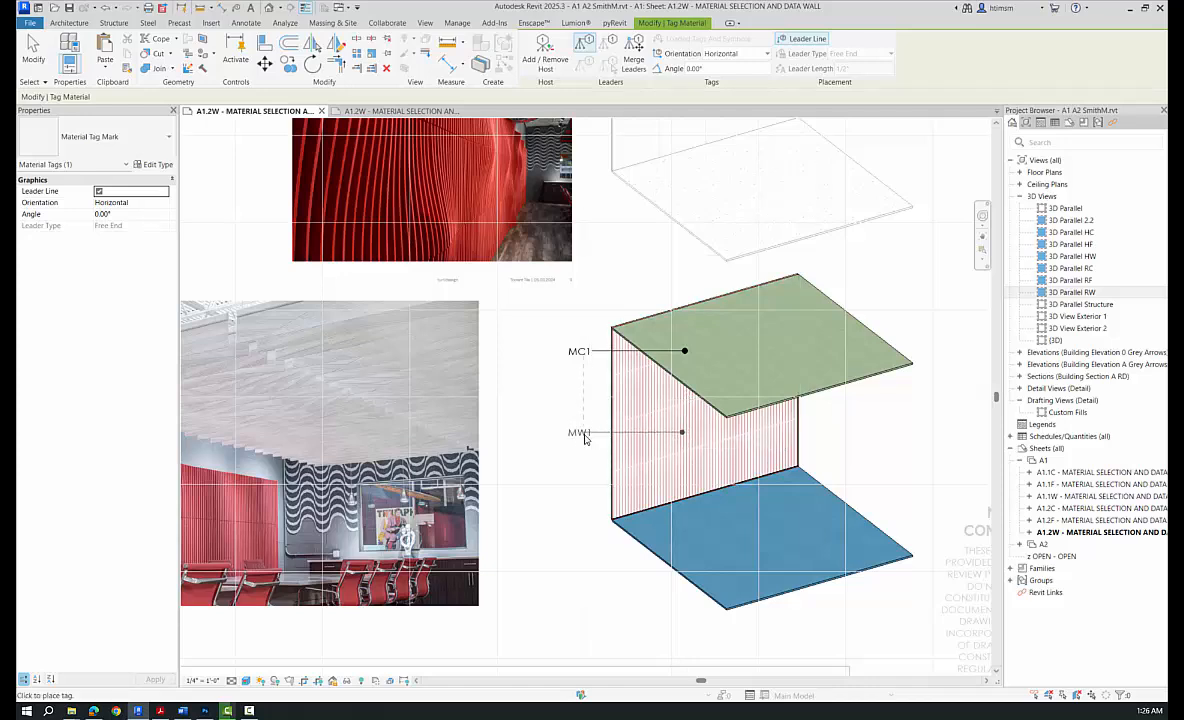
left_click(584, 436)
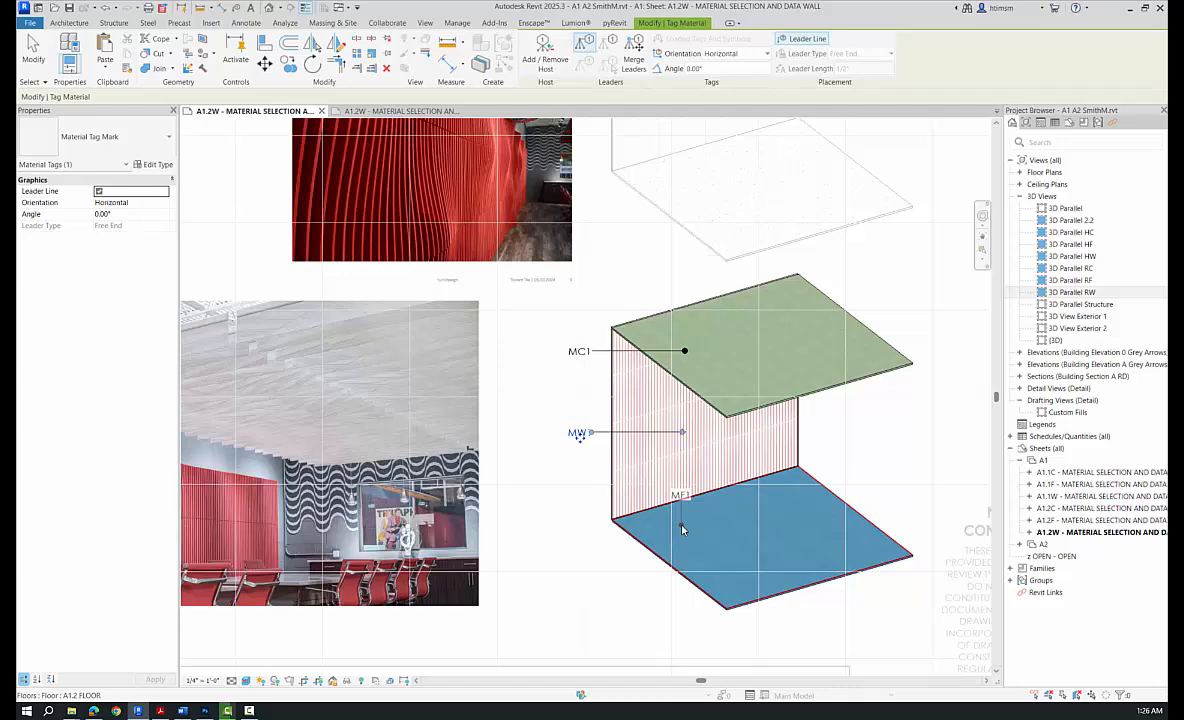
- Place a matching material tag on the blue floor, aligned below the wall tag, and finish tagging
left_click(682, 530)
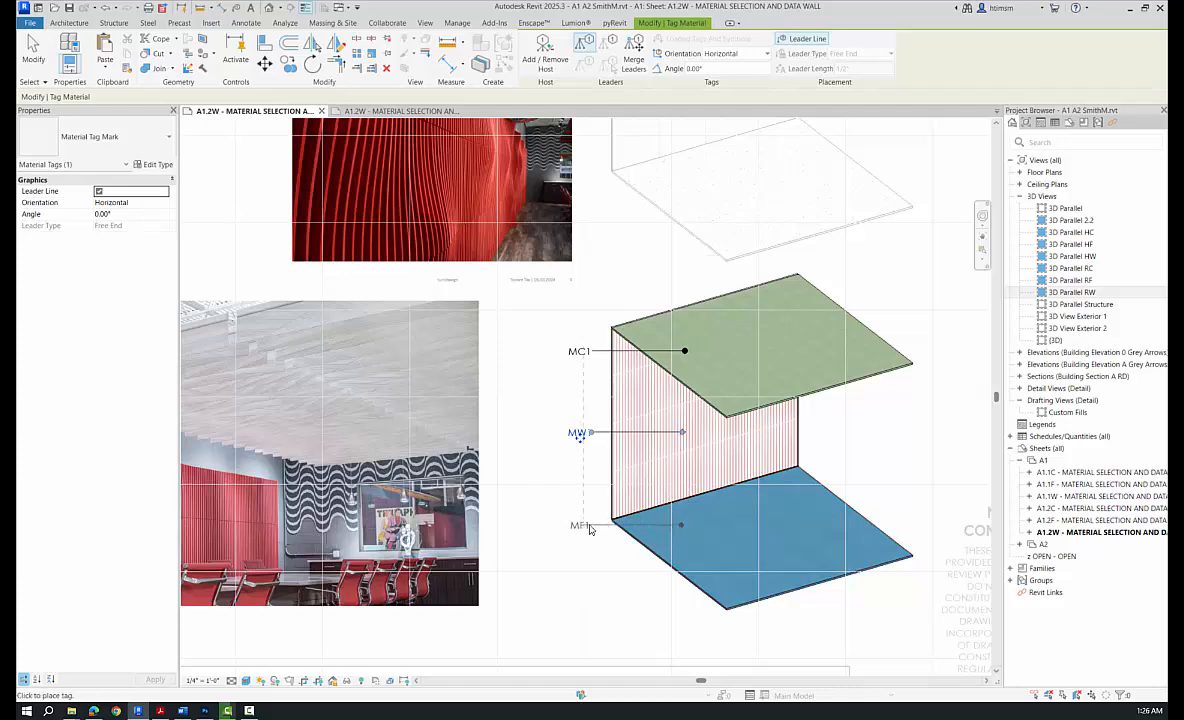
left_click(584, 529)
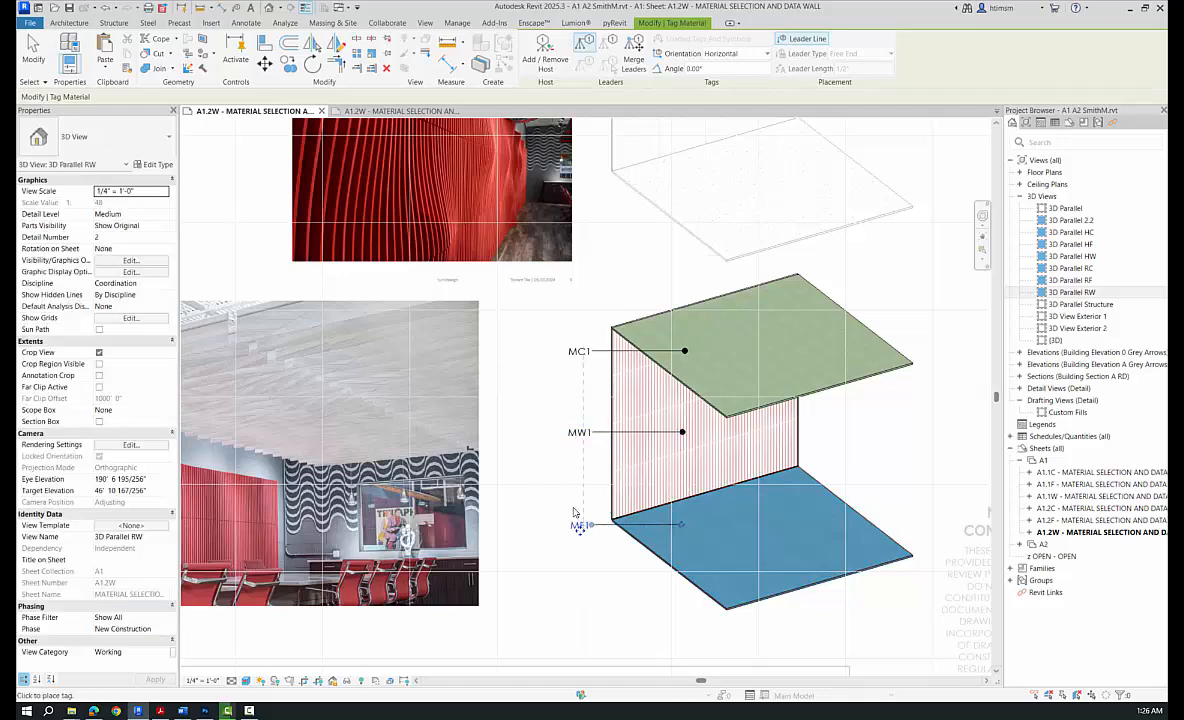
left_click(33, 50)
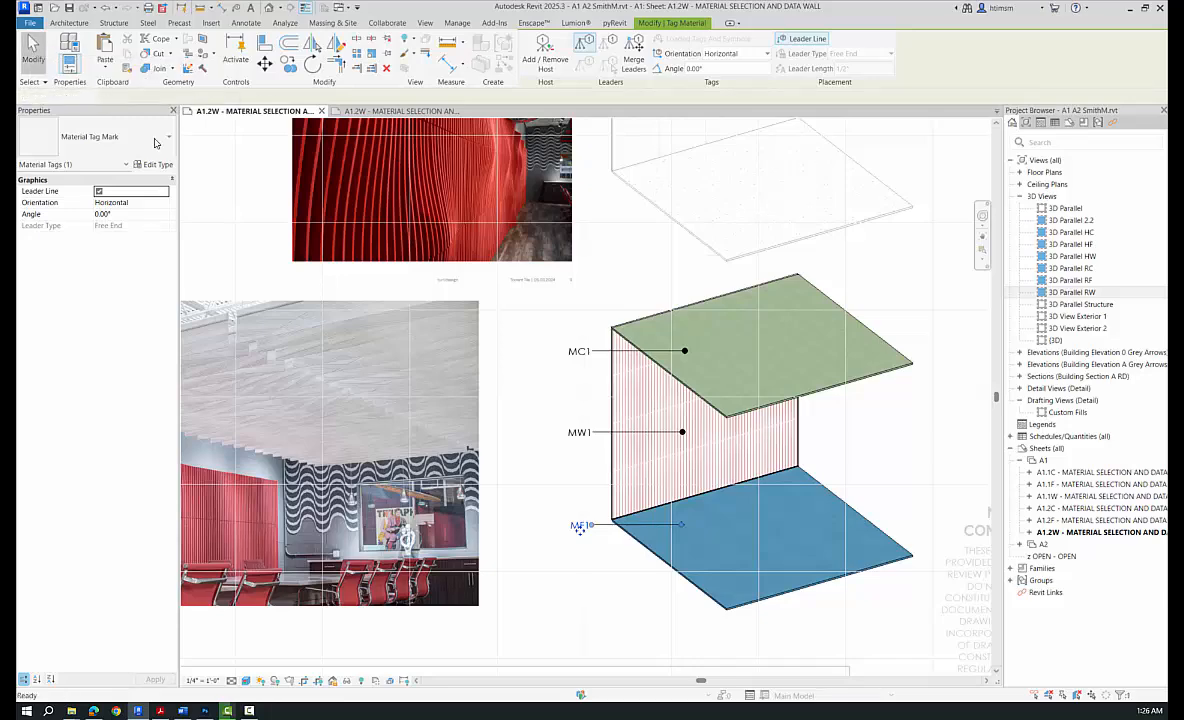
left_click(590, 593)
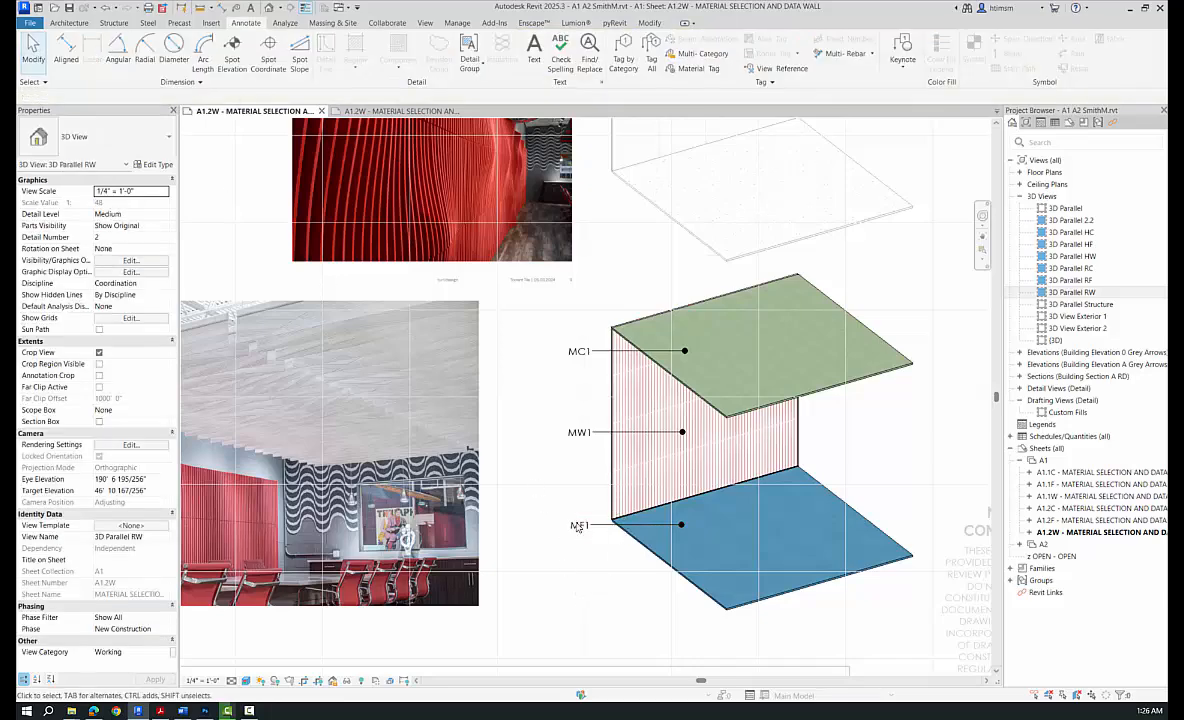
- Change the blue floor tag's material mark to MF2 and inspect the wall material schedule's mark entry on the sheet
left_click(581, 528)
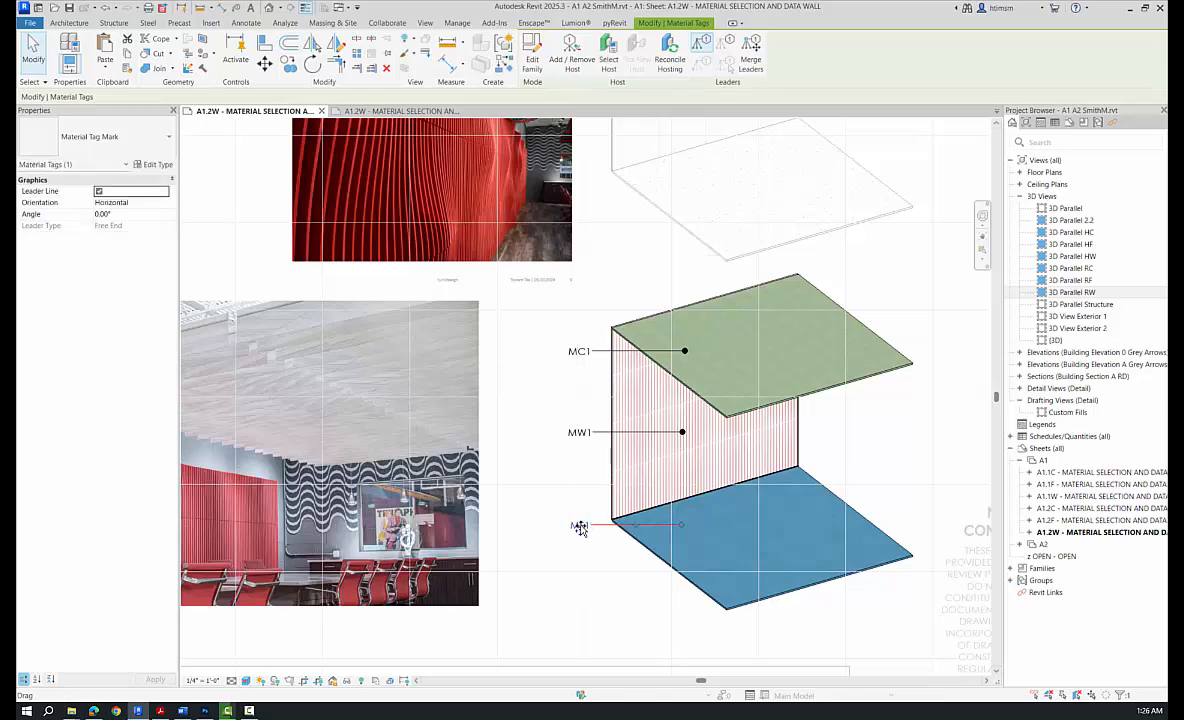
left_click(581, 528)
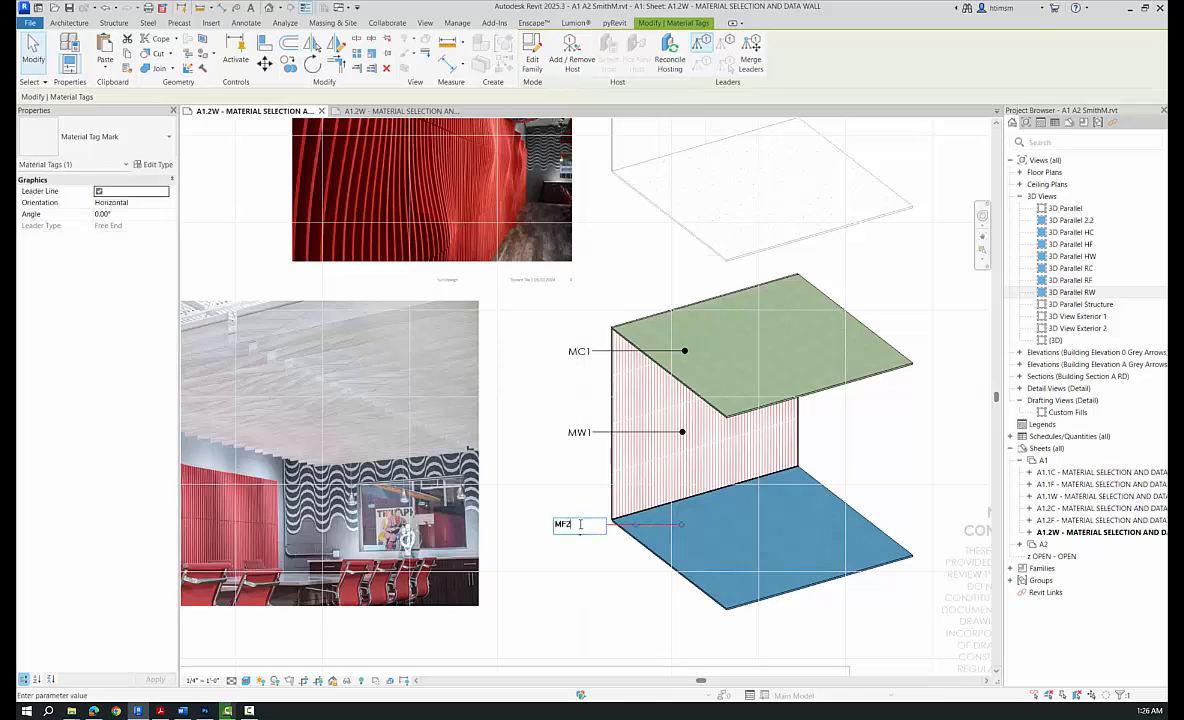
key("Return")
scroll(674, 497, "down", 2)
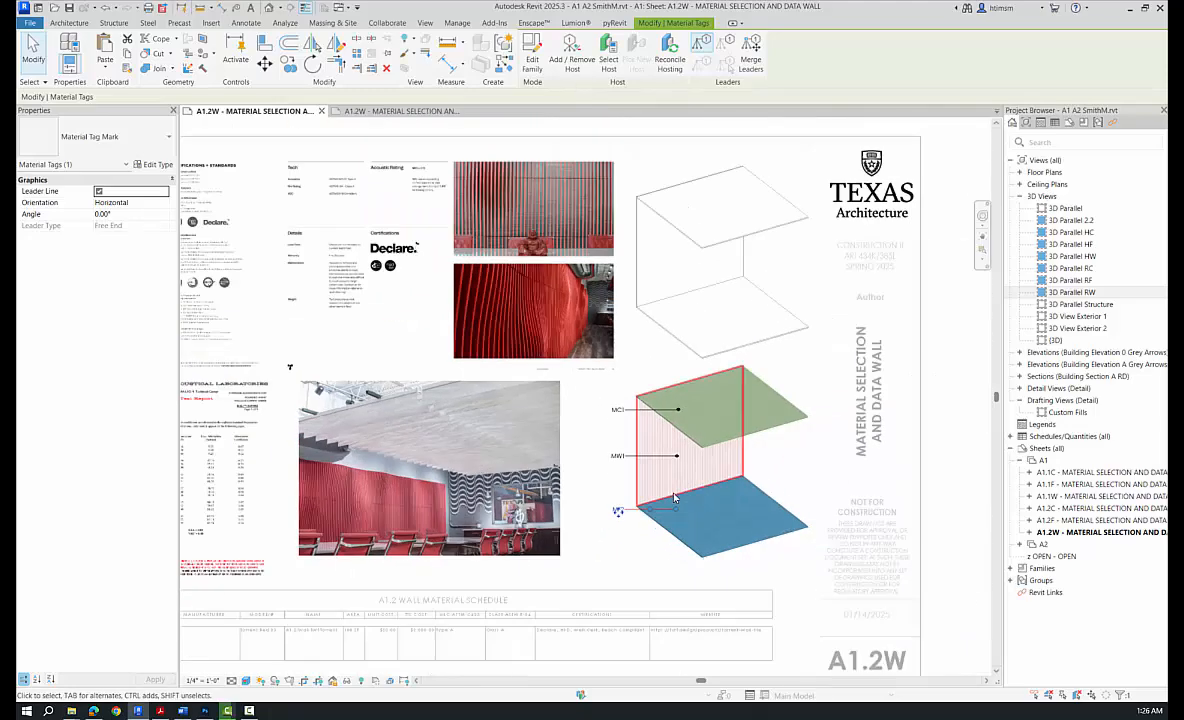
scroll(616, 558, "down", 2)
scroll(391, 626, "up", 4)
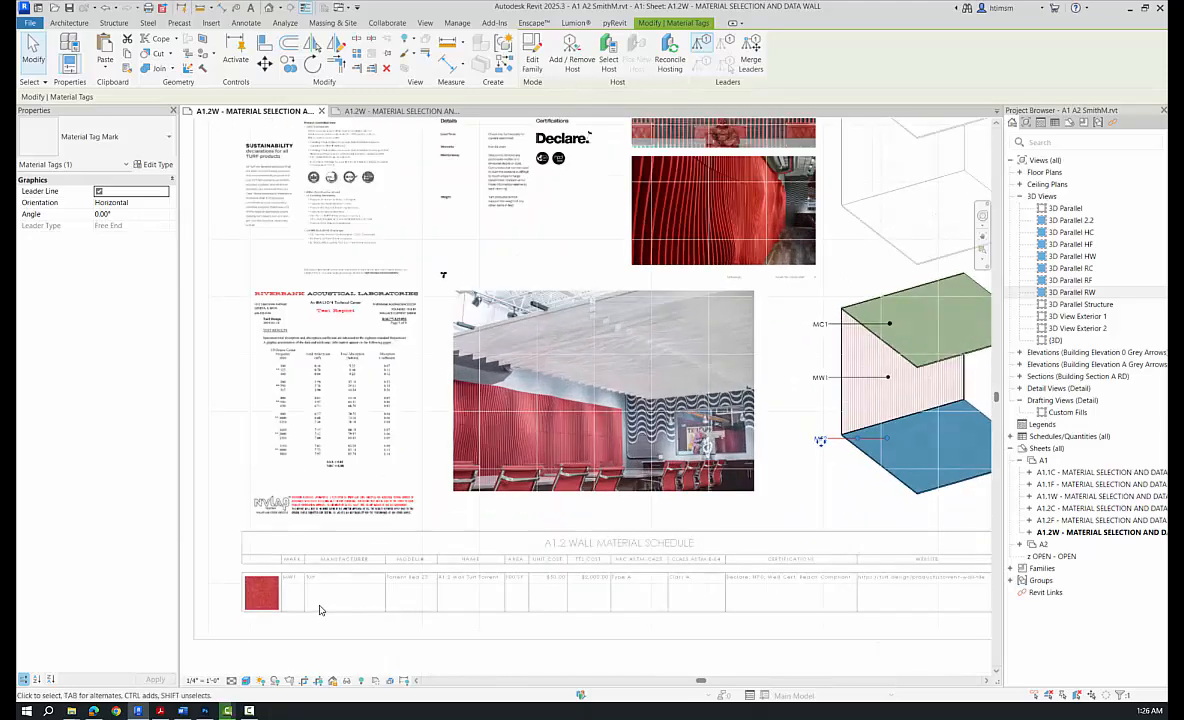
scroll(378, 603, "up", 1)
scroll(404, 576, "down", 4)
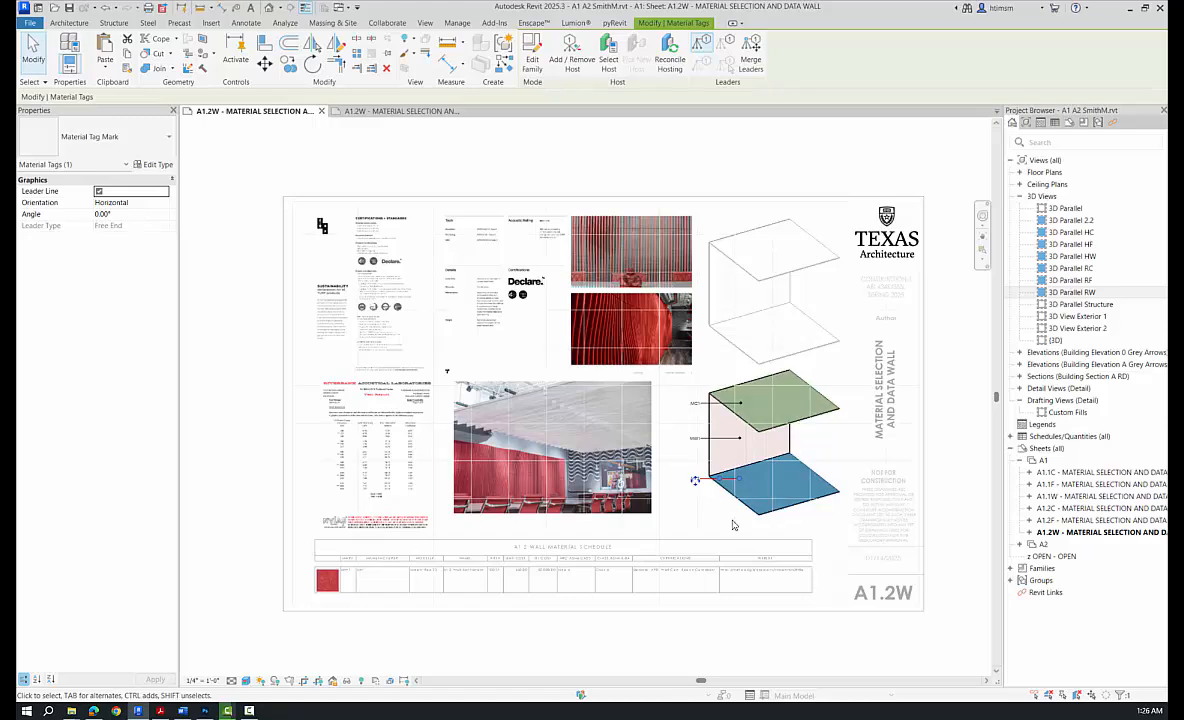
scroll(705, 512, "up", 5)
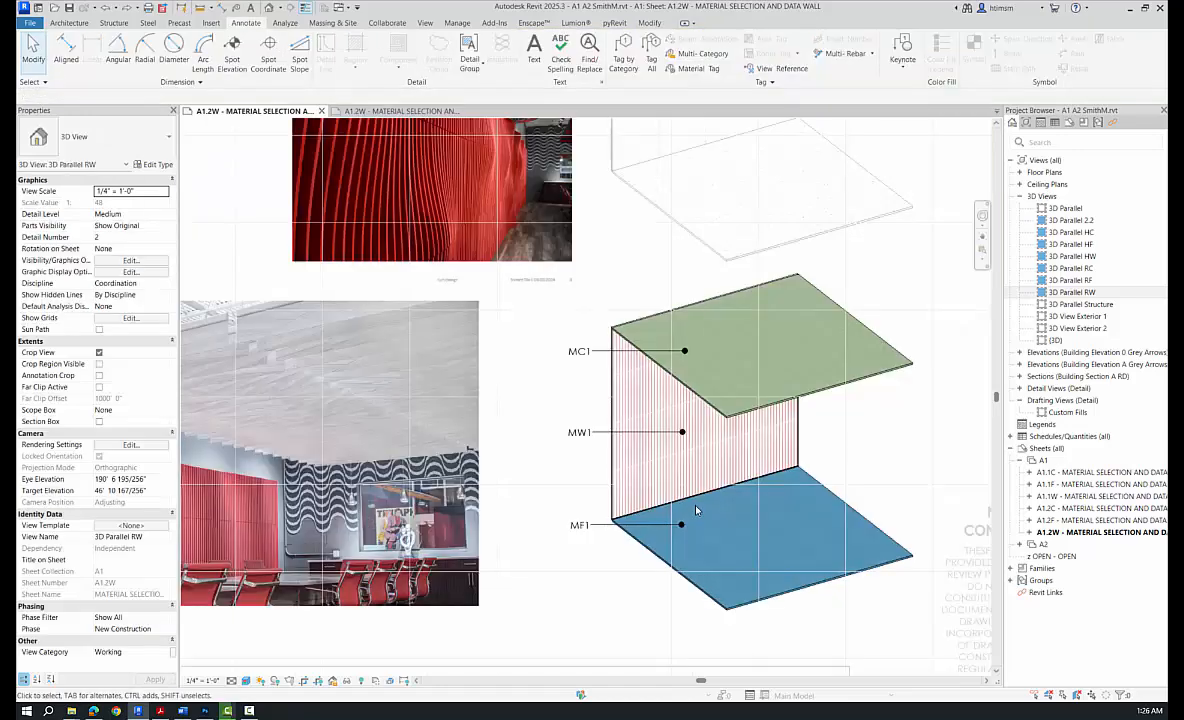
- Change the red striped wall tag's material mark to MW2 and check the mark in the wall material schedule
left_click(585, 434)
scroll(585, 434, "up", 3)
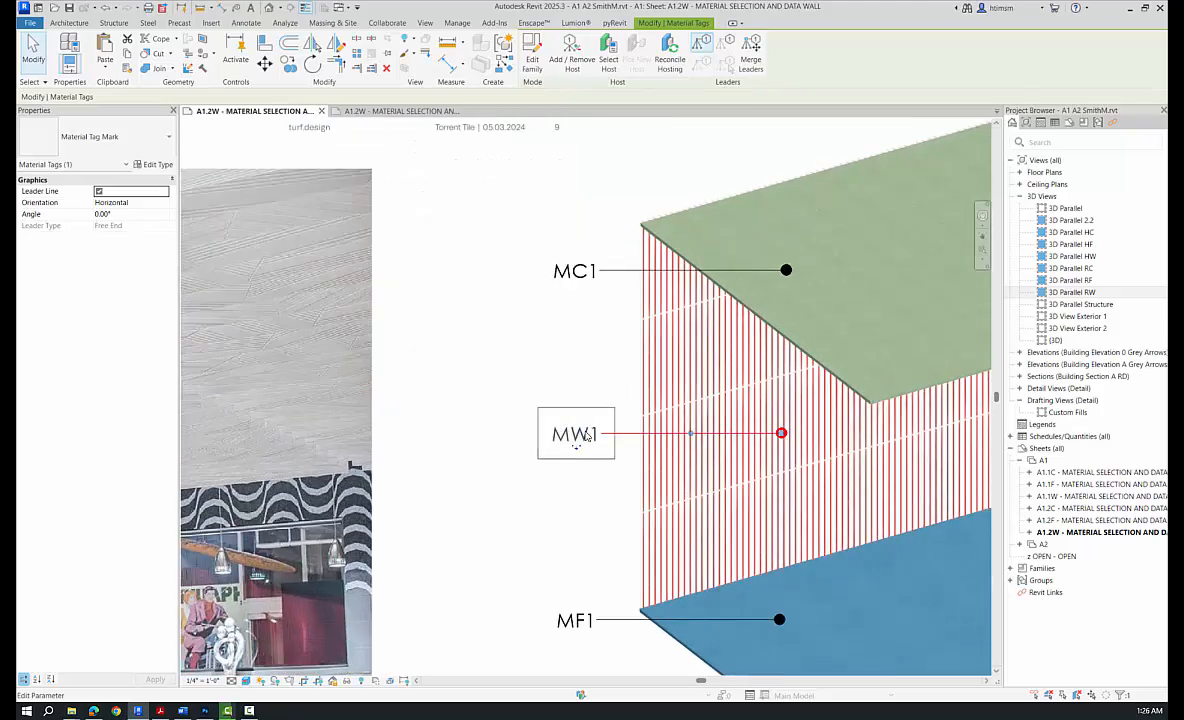
left_click(588, 436)
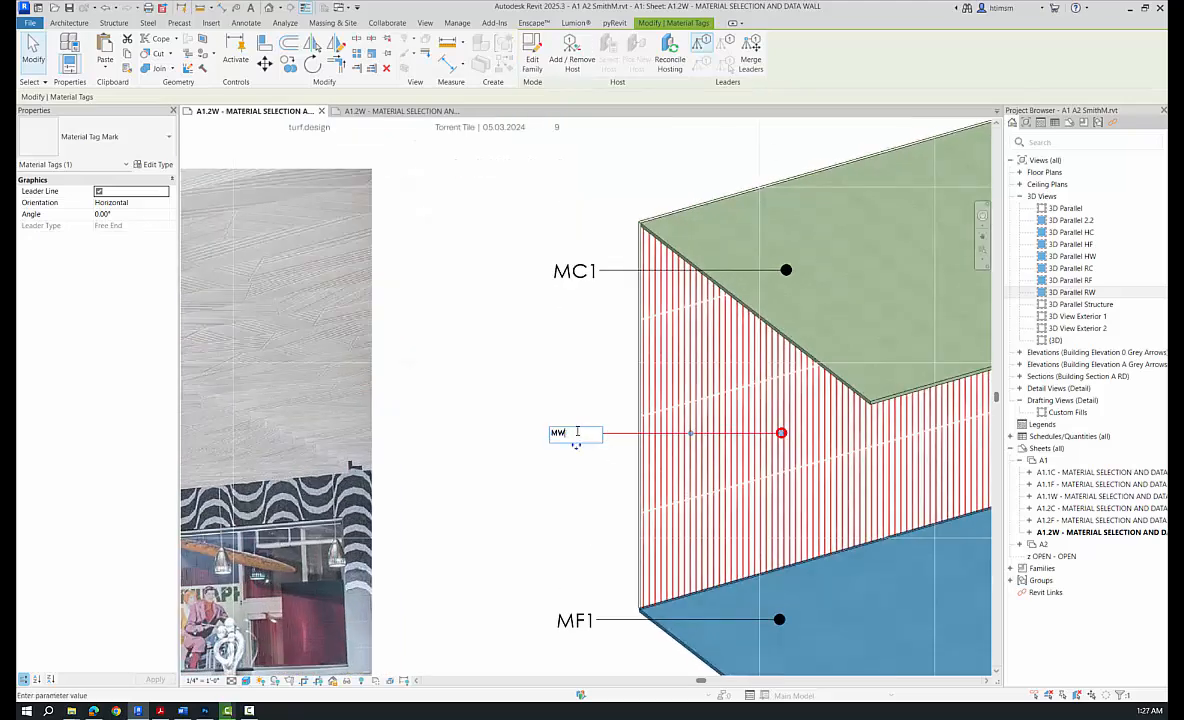
type("MW2")
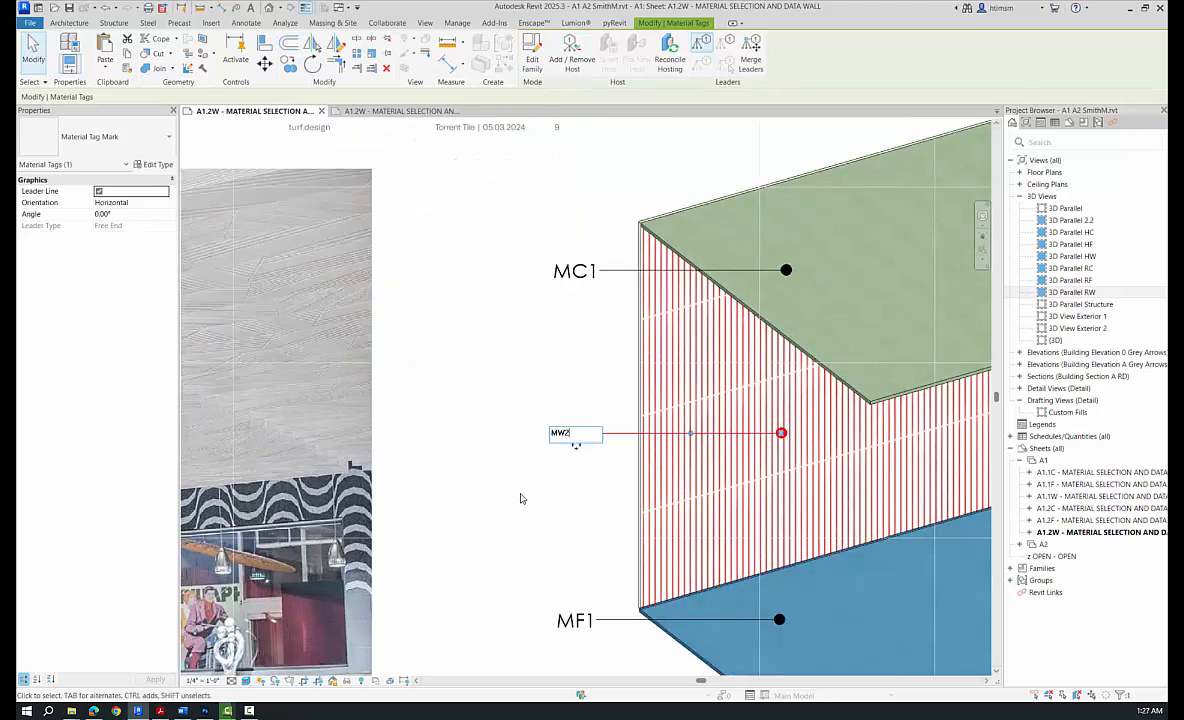
key("Return")
scroll(676, 405, "down", 5)
scroll(673, 405, "down", 2)
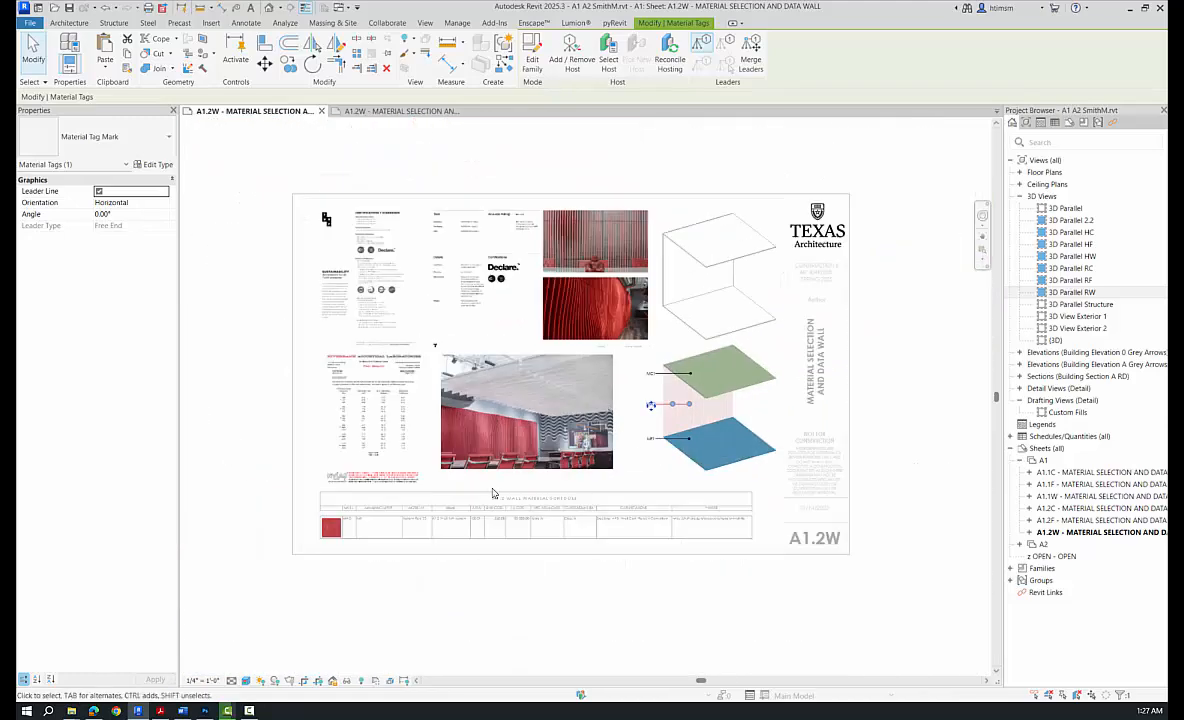
scroll(329, 526, "up", 6)
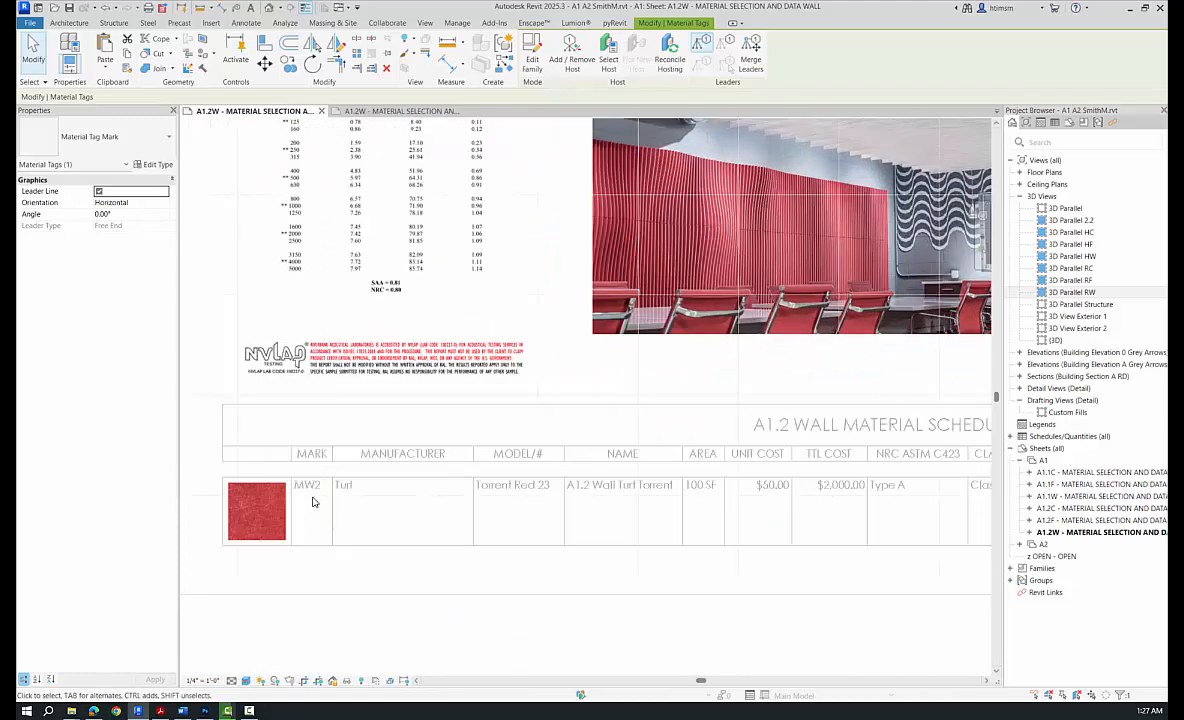
scroll(312, 502, "down", 2)
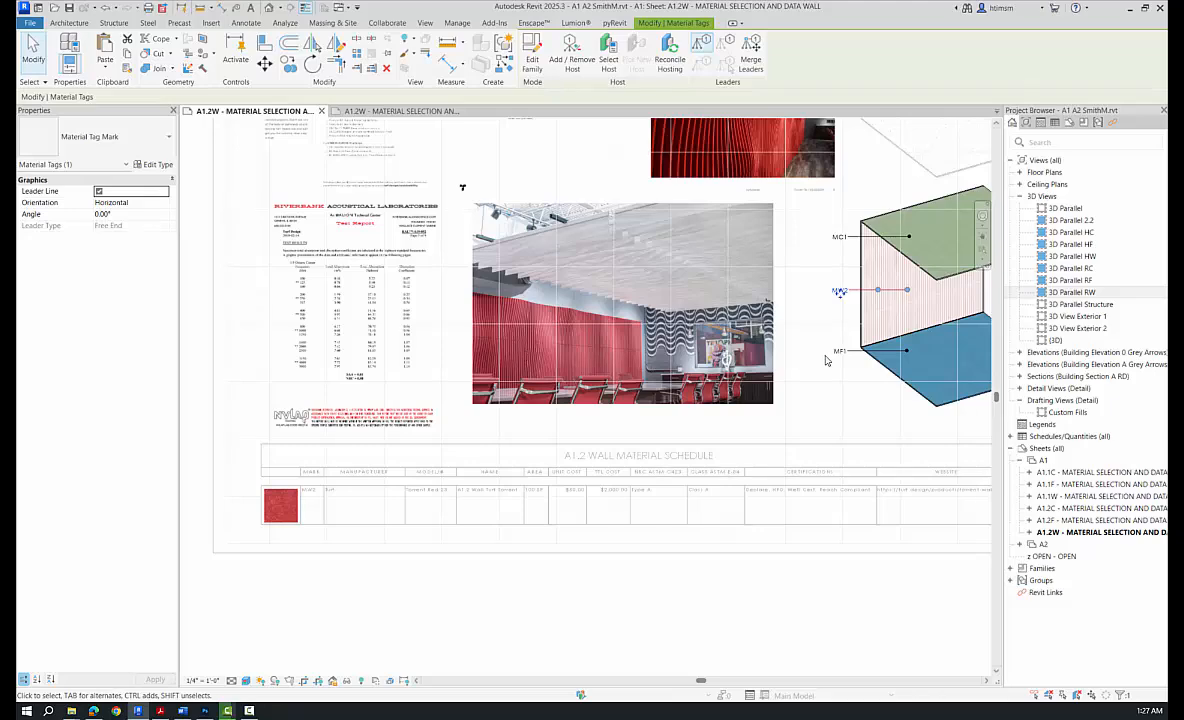
scroll(311, 415, "down", 2)
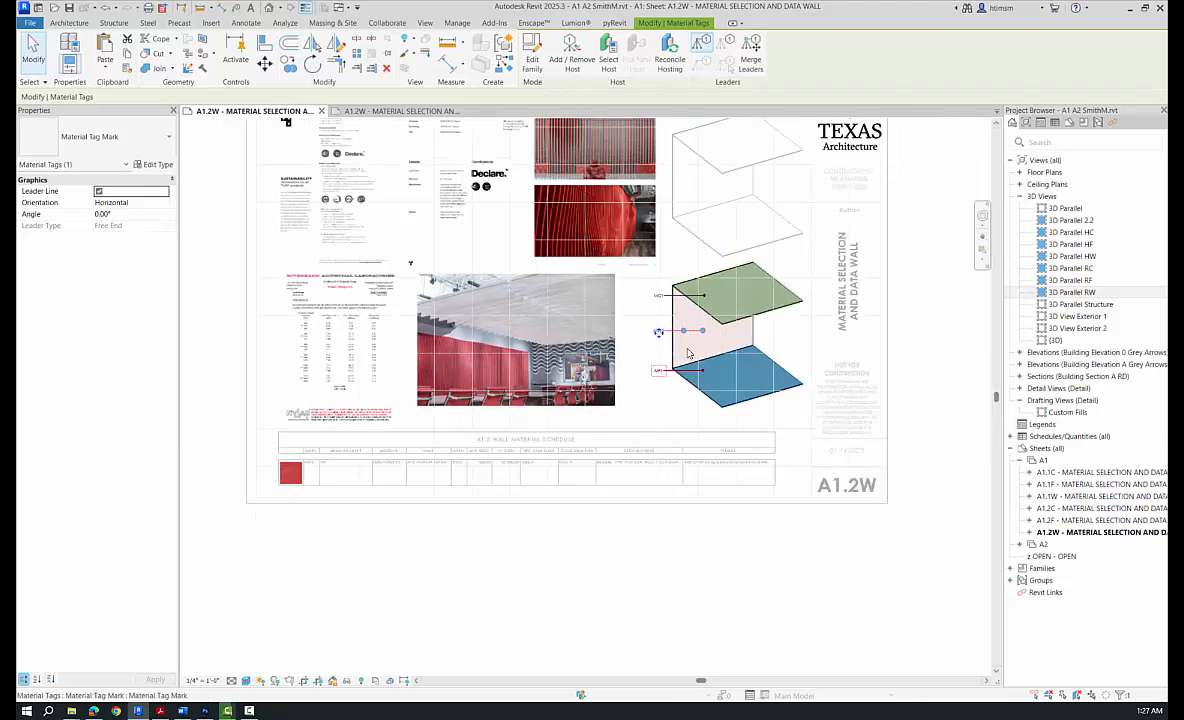
scroll(679, 306, "up", 6)
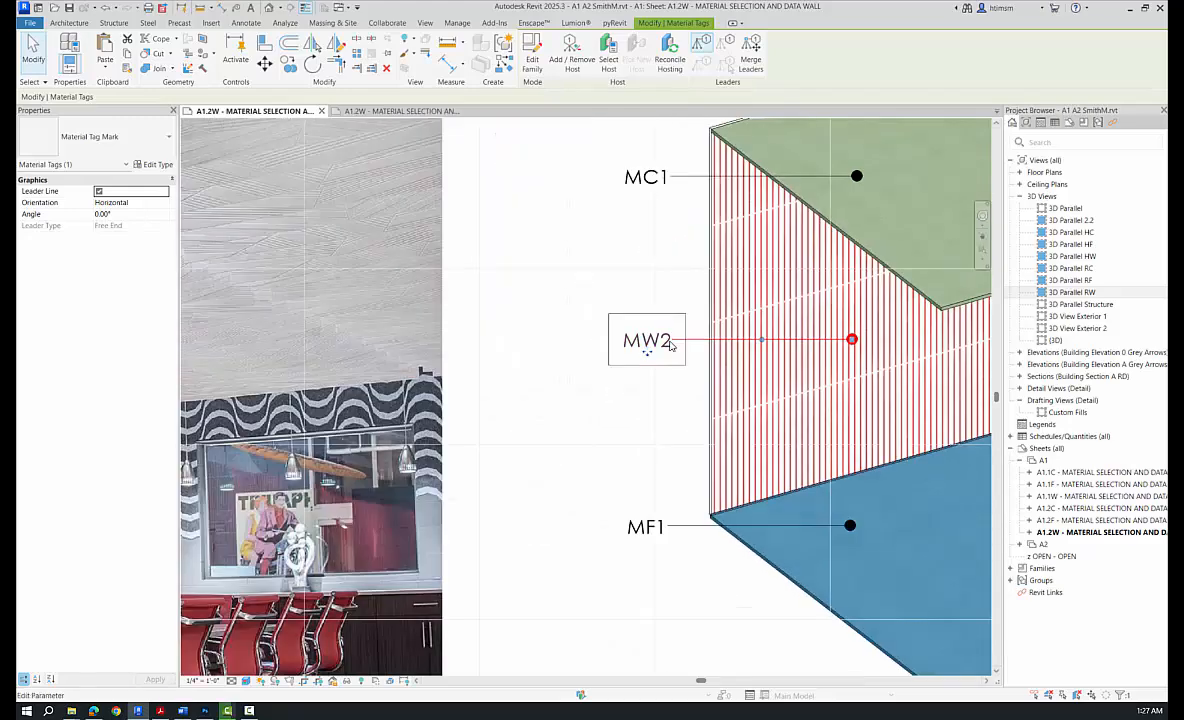
- Set the red striped wall tag's material mark back to MW1 and clear the selection
left_click(670, 343)
left_click(643, 339)
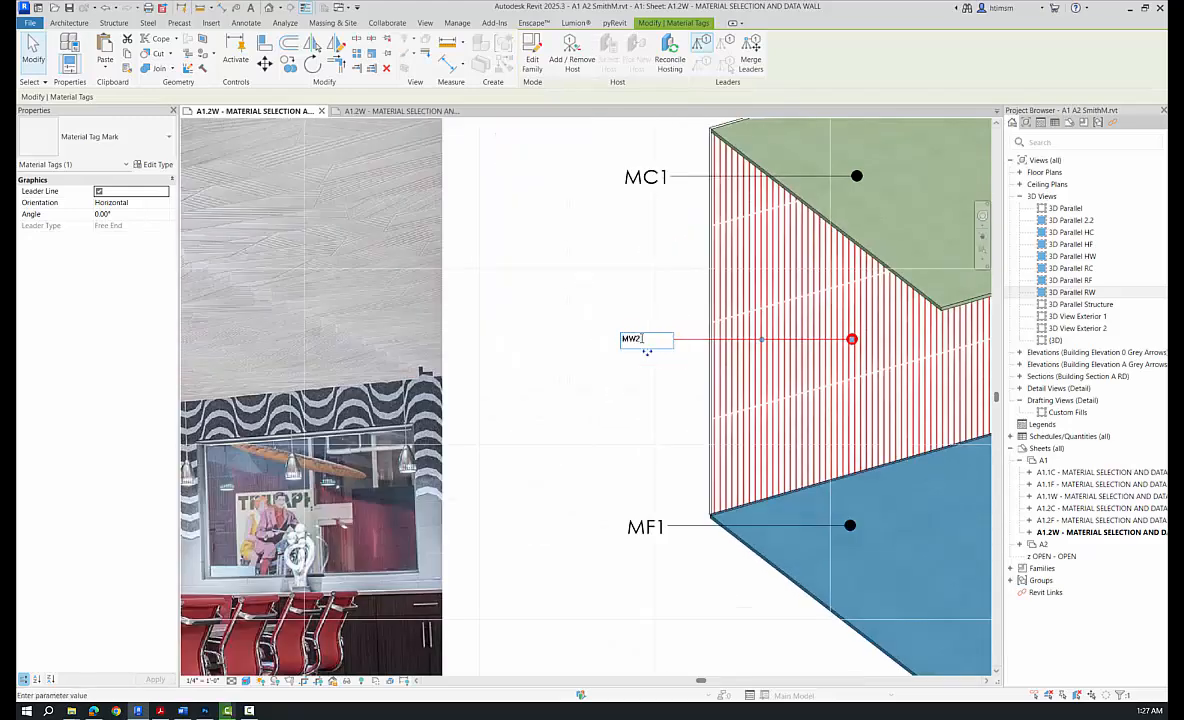
key("BackSpace")
type("1")
key("Return")
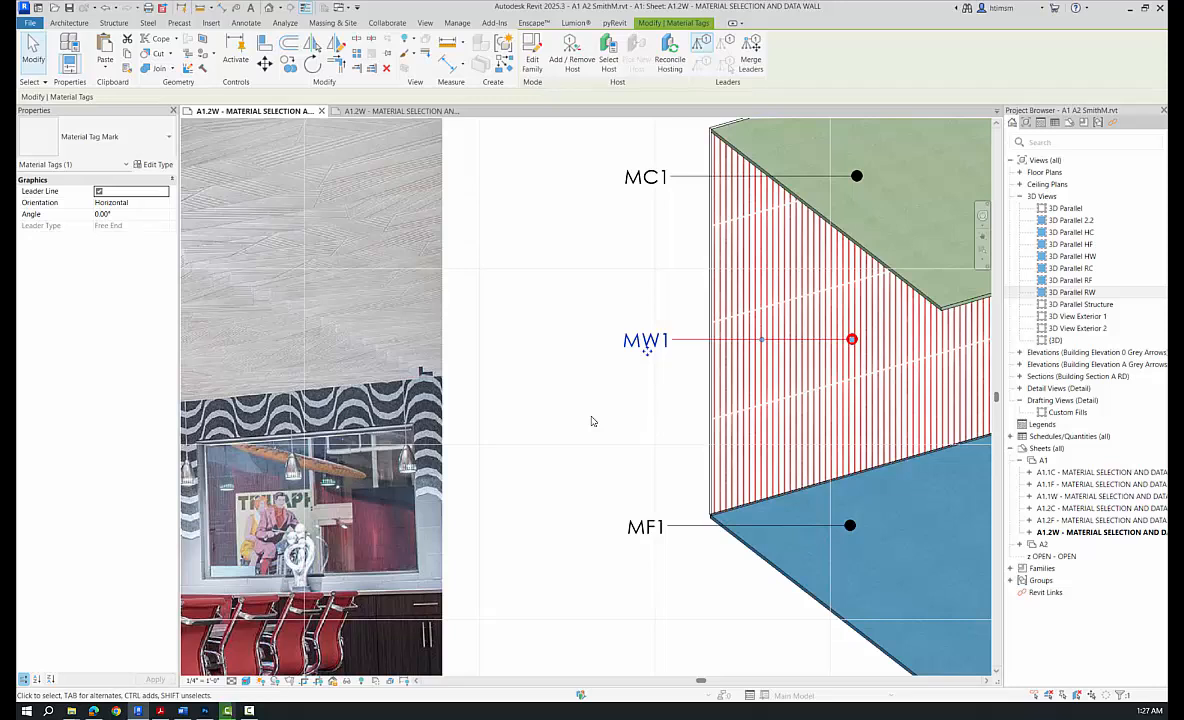
left_click(560, 562)
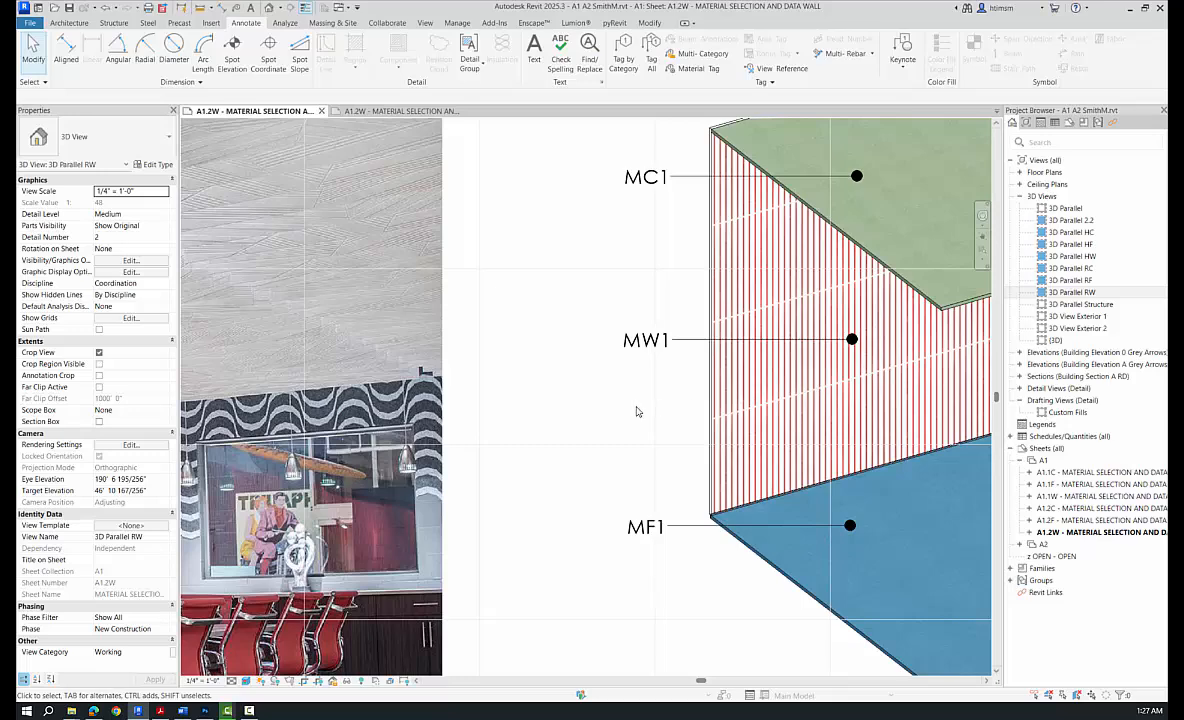
- Deactivate the coloured 3D viewport and return to the whole of sheet A1.2W
scroll(636, 411, "down", 5)
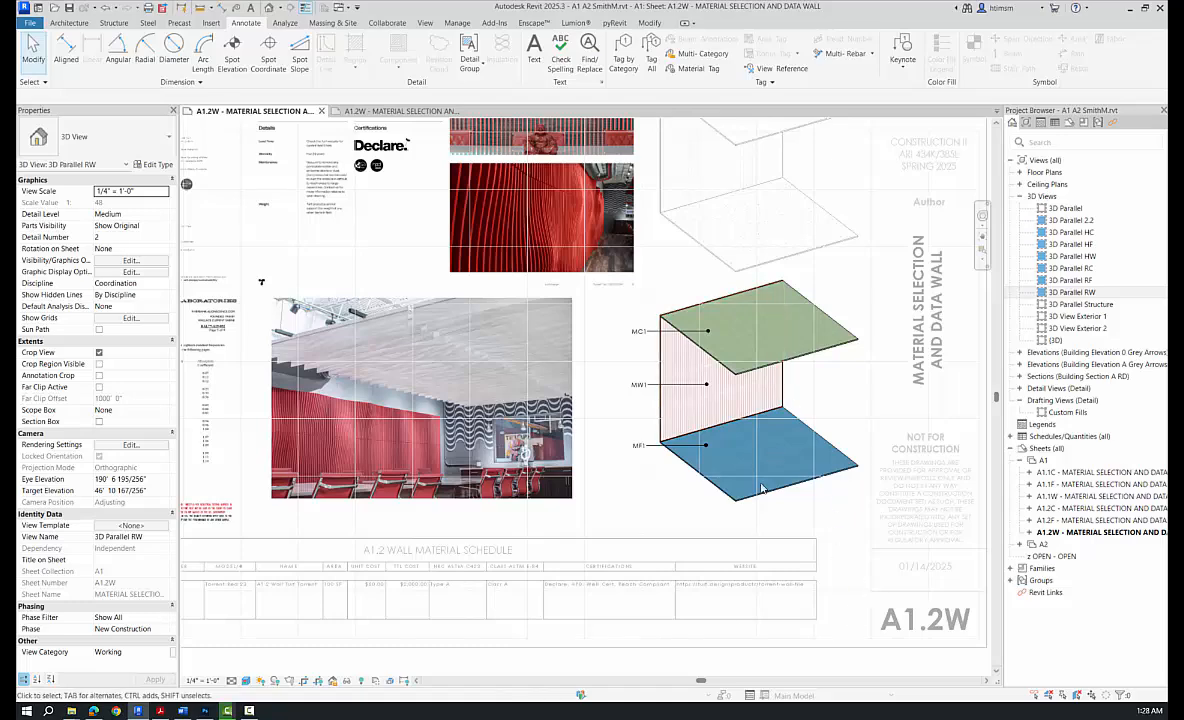
double_click(726, 640)
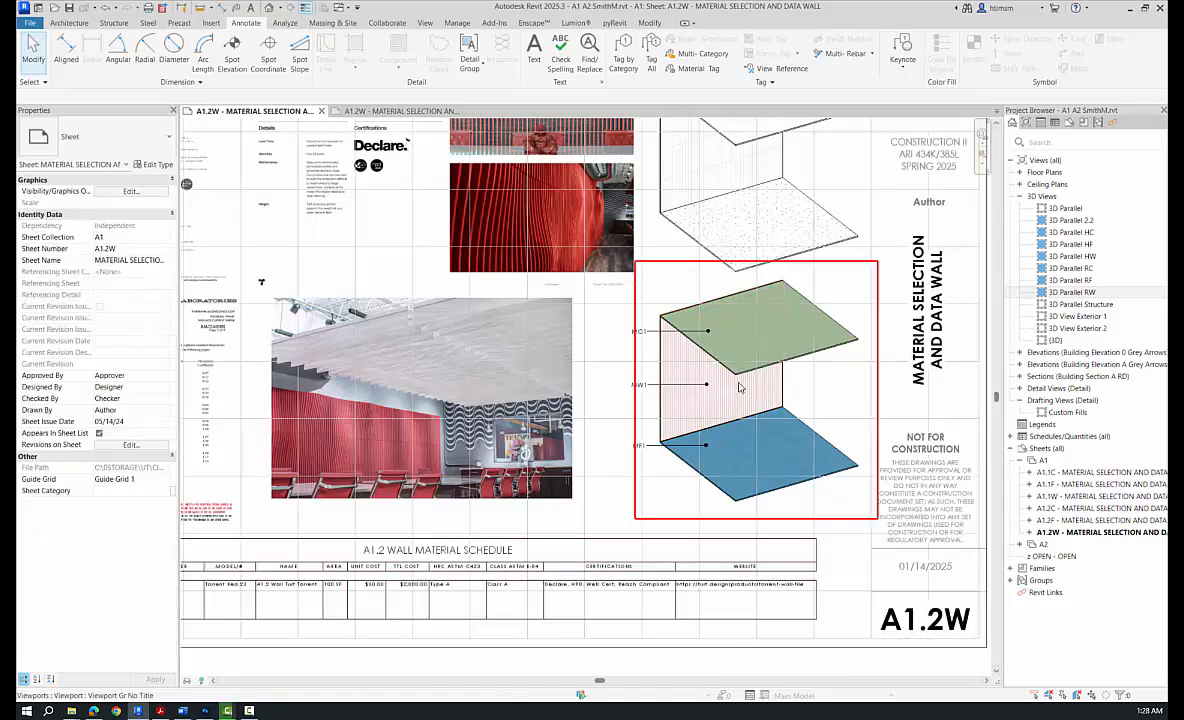
scroll(703, 463, "down", 3)
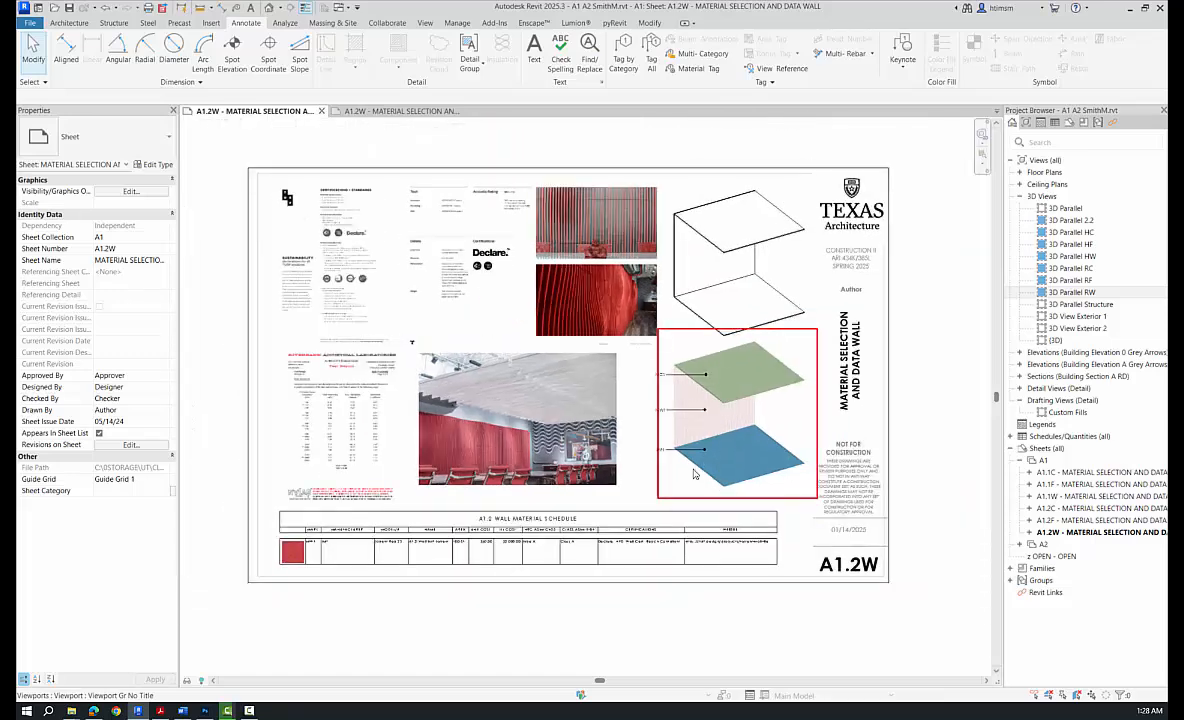